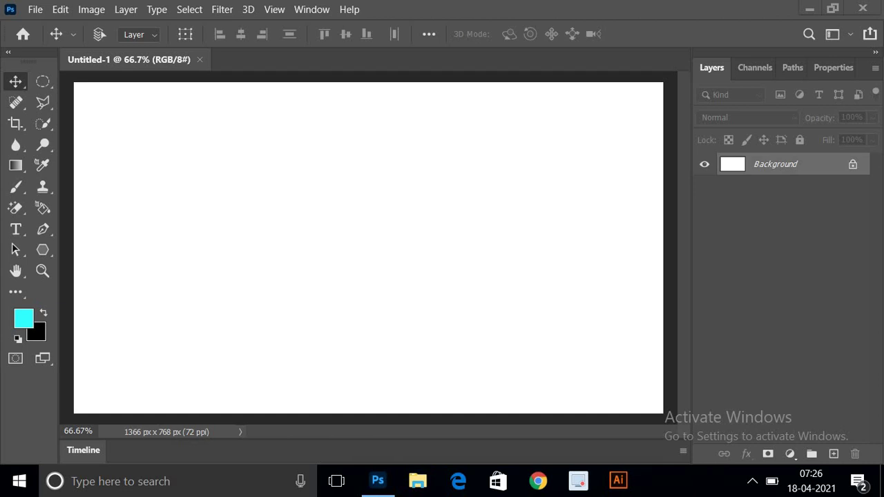
# Step: Drag the pandemic-b photo from the desktop onto the Photoshop canvas as a placed layer
pyautogui.scroll(-3, 347, 293)
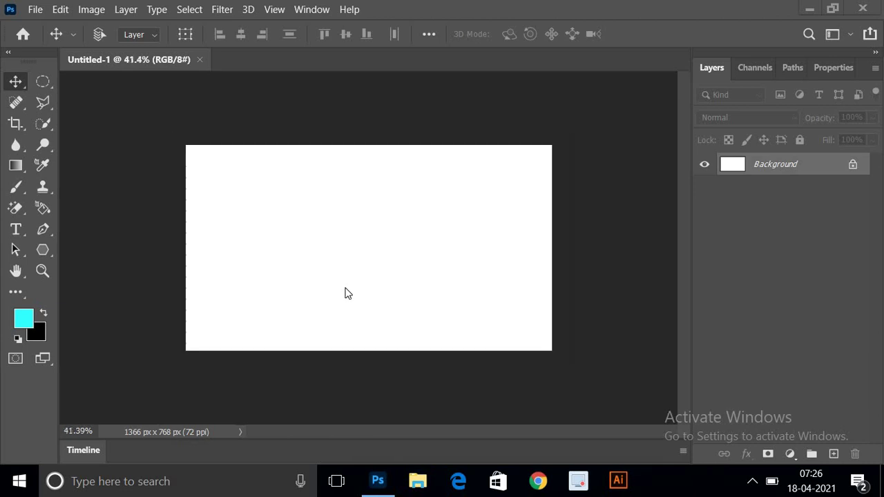
pyautogui.scroll(2, 347, 293)
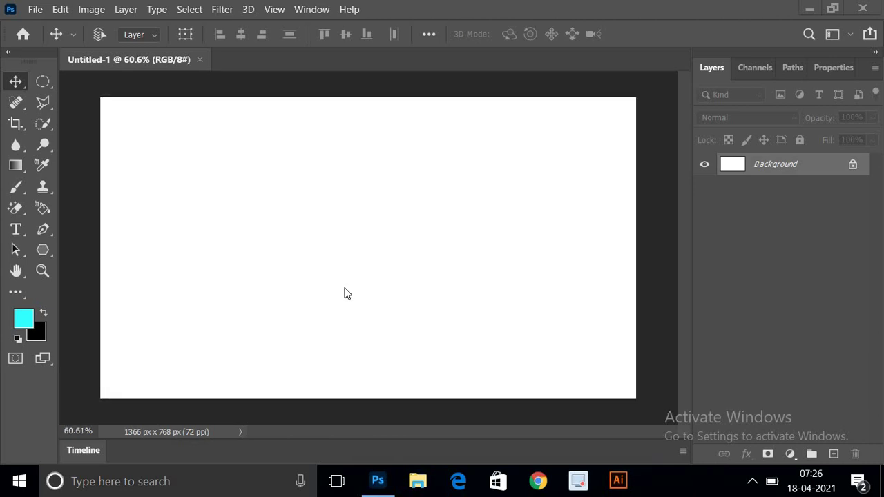
pyautogui.scroll(-1, 346, 294)
pyautogui.scroll(2, 346, 295)
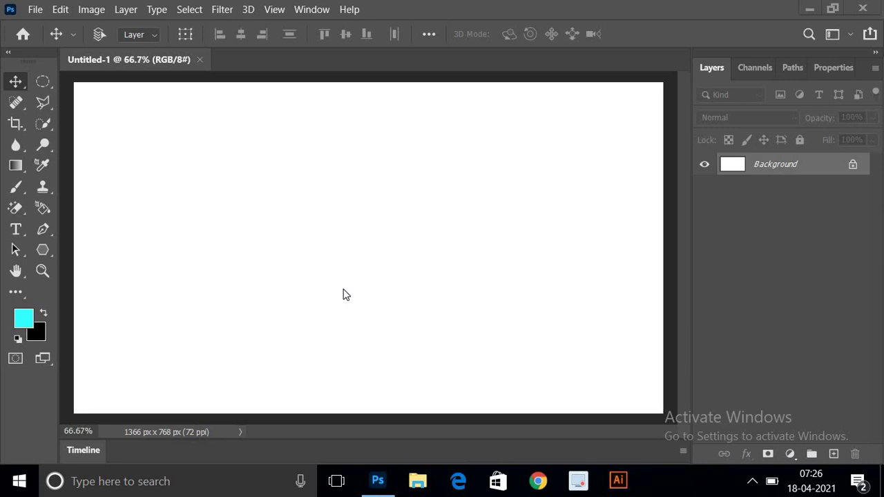
pyautogui.scroll(-2, 346, 295)
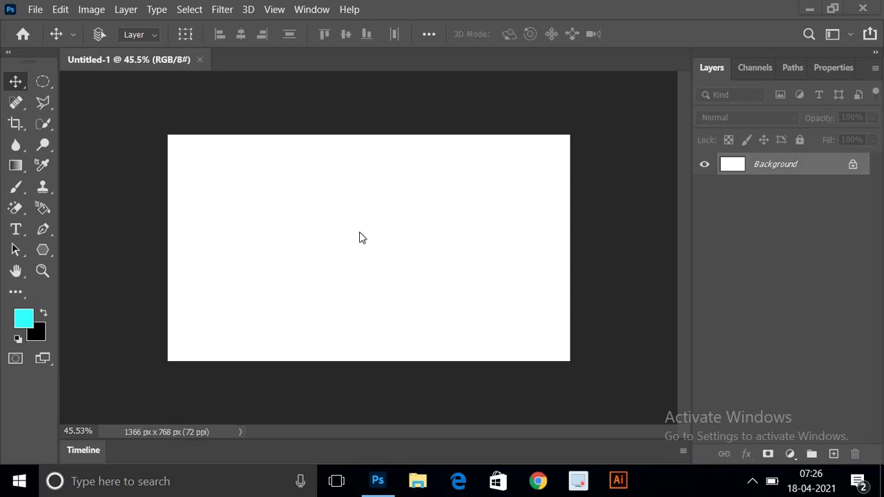
pyautogui.click(809, 8)
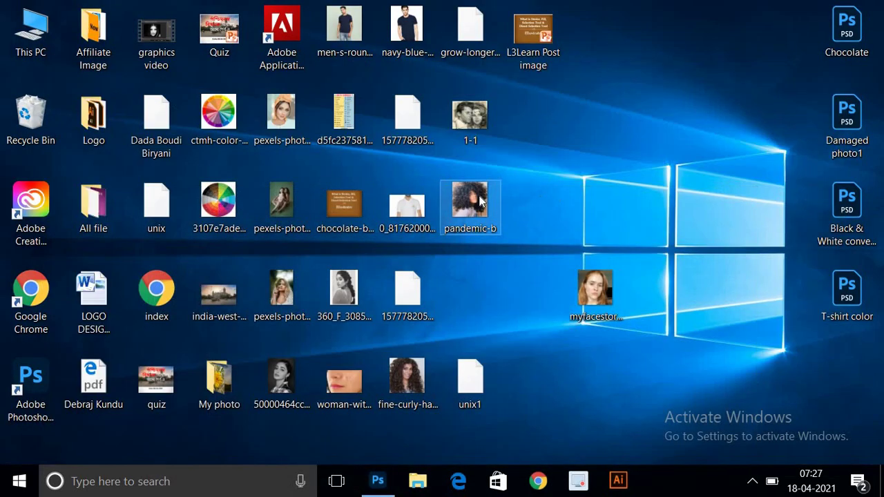
pyautogui.moveTo(480, 201)
pyautogui.mouseDown()
pyautogui.moveTo(378, 488)
pyautogui.moveTo(394, 248)
pyautogui.mouseUp()
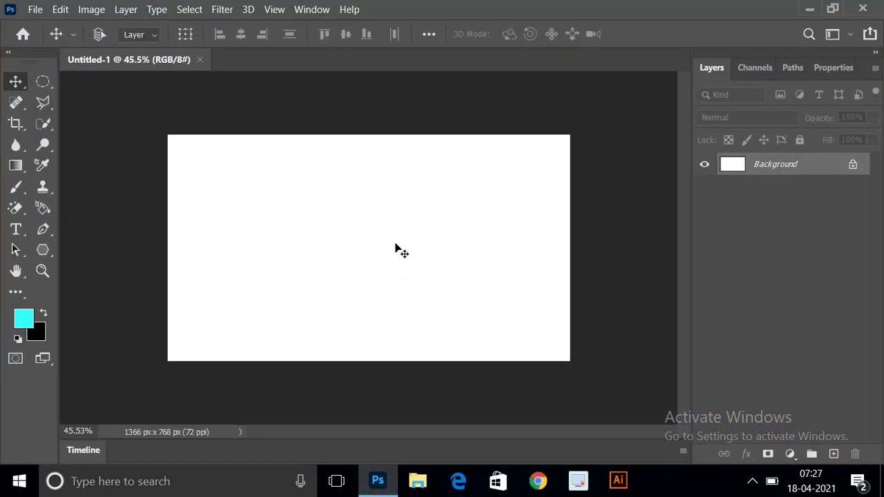
pyautogui.moveTo(395, 244); pyautogui.dragTo(395, 244)
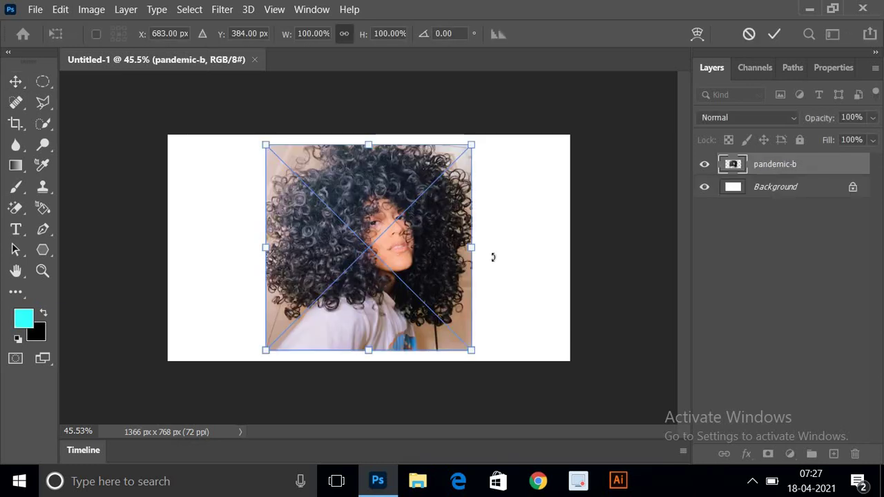
pyautogui.press('Return')
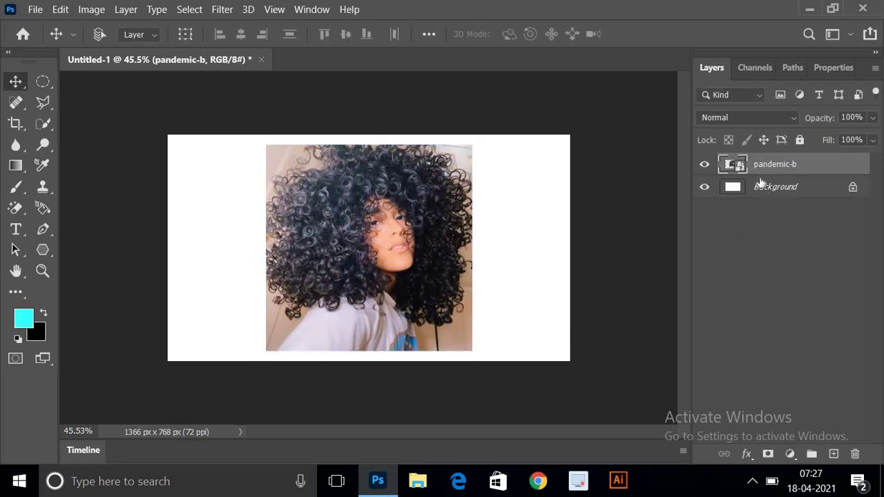
# Step: Rasterize the pandemic-b layer, duplicate it, and hide the original
pyautogui.rightClick(759, 165)
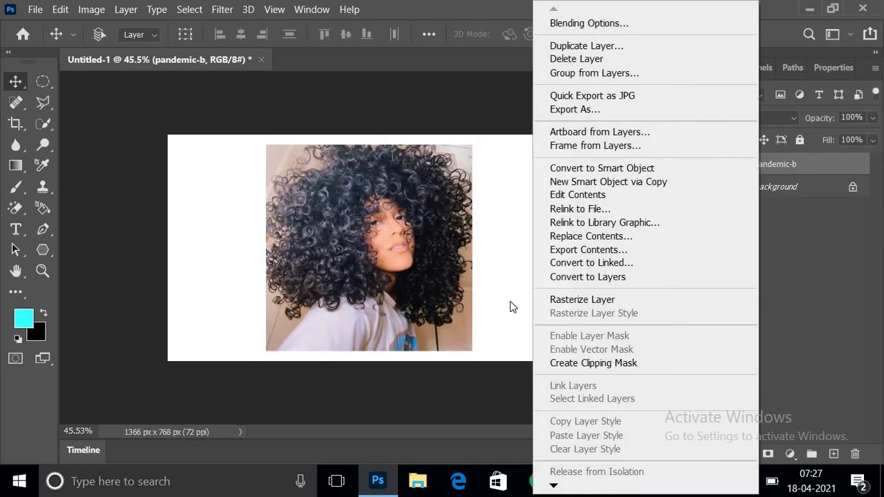
pyautogui.click(579, 301)
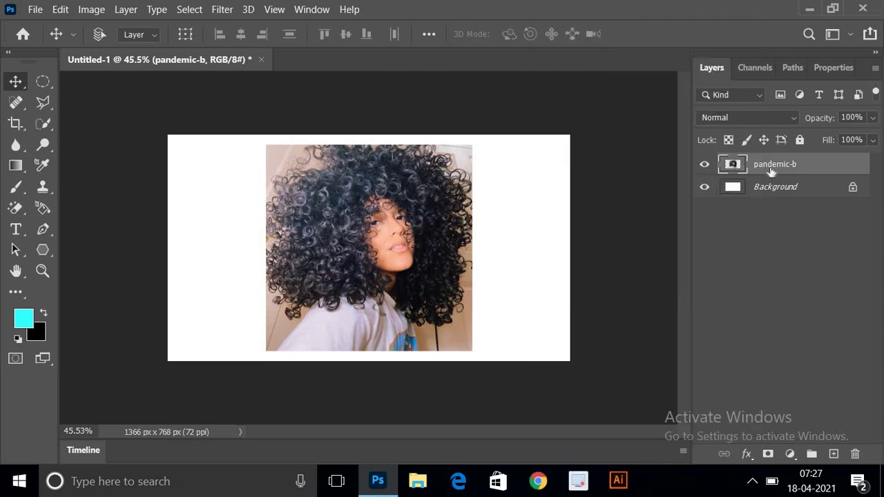
pyautogui.hotkey('ctrl', 'j')
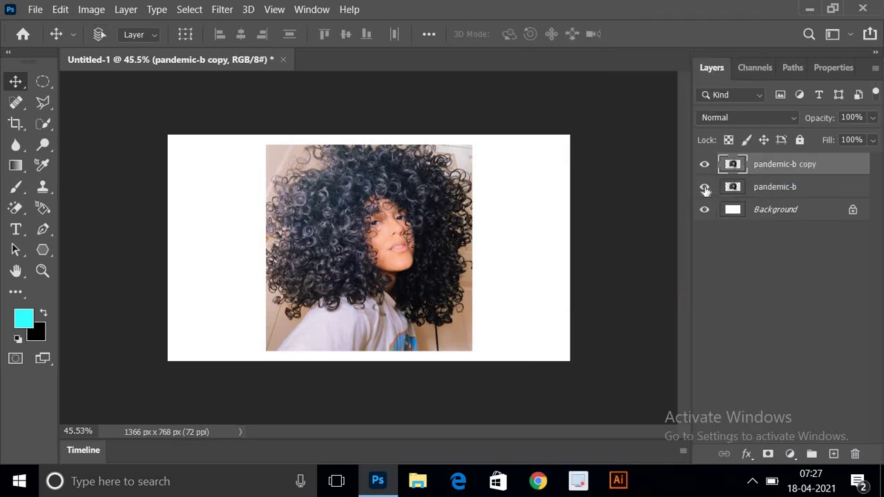
pyautogui.click(704, 186)
# Step: Duplicate the Background layer and hide the original Background
pyautogui.click(704, 209)
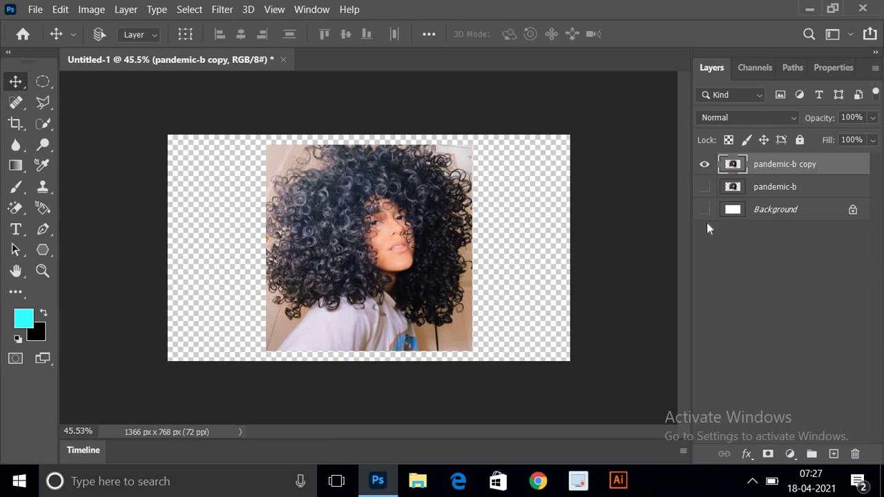
pyautogui.click(704, 209)
pyautogui.click(751, 220)
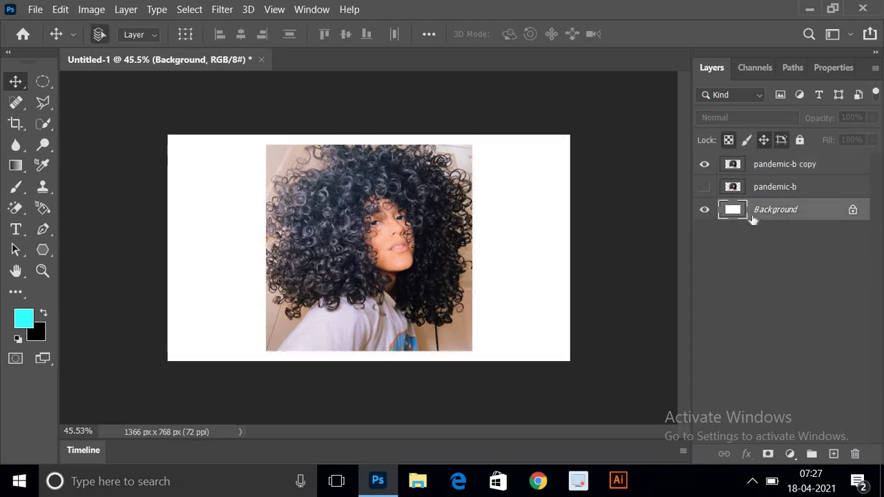
pyautogui.hotkey('ctrl', 'j')
pyautogui.click(704, 232)
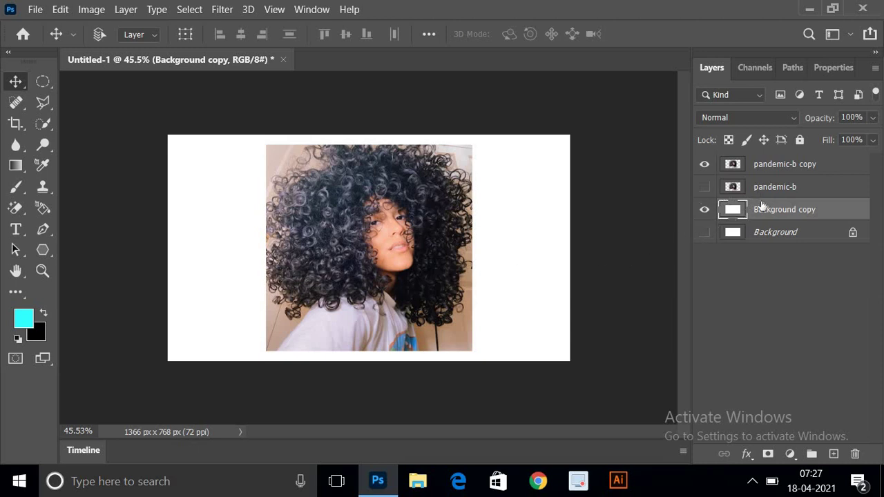
# Step: Add a cyan-filled Layer 1 and move it beneath pandemic-b copy
pyautogui.click(763, 168)
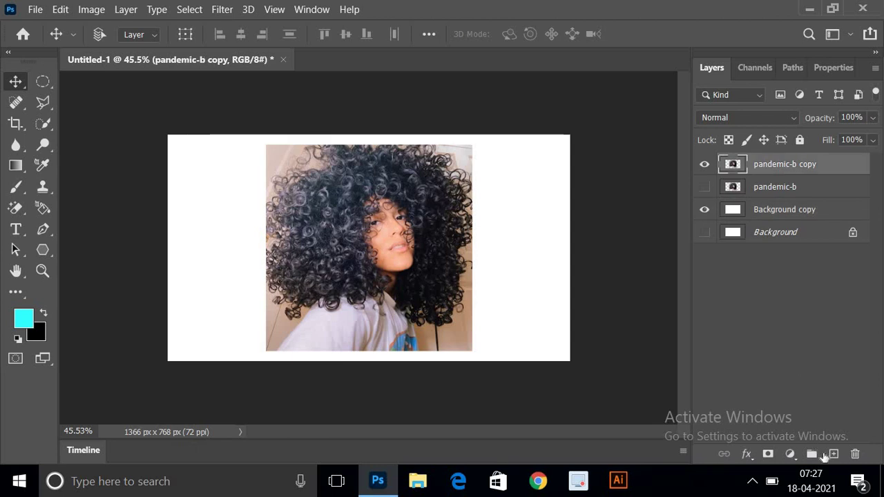
pyautogui.click(834, 454)
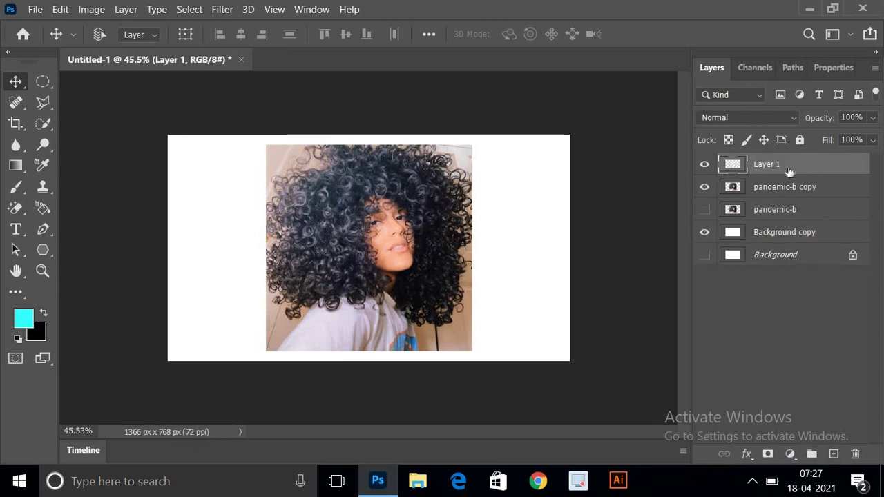
pyautogui.hotkey('alt', 'BackSpace')
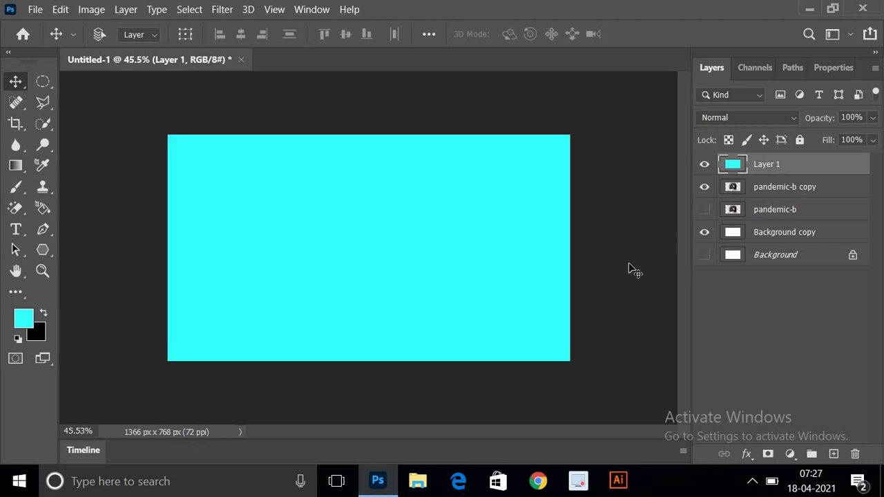
pyautogui.moveTo(769, 164); pyautogui.dragTo(768, 197)
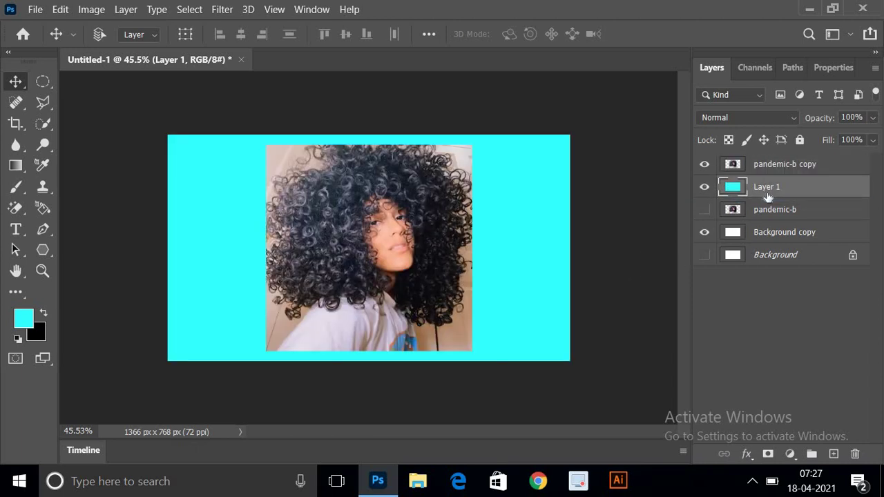
# Step: Scale the portrait copy to about 61.74% and centre it on the canvas
pyautogui.click(768, 164)
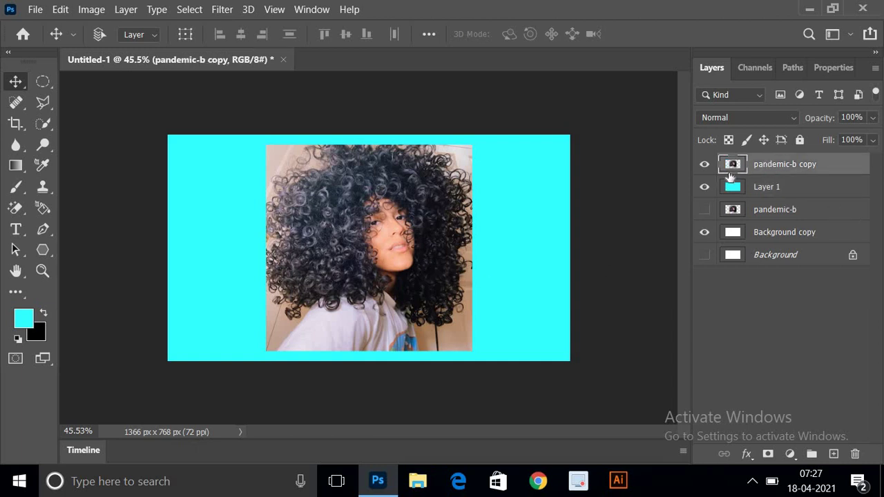
pyautogui.hotkey('ctrl', 't')
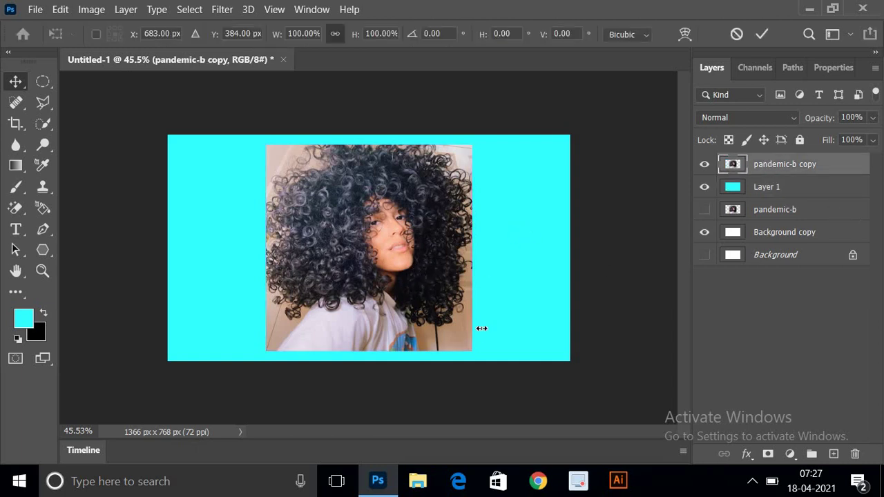
pyautogui.moveTo(470, 352); pyautogui.dragTo(392, 273)
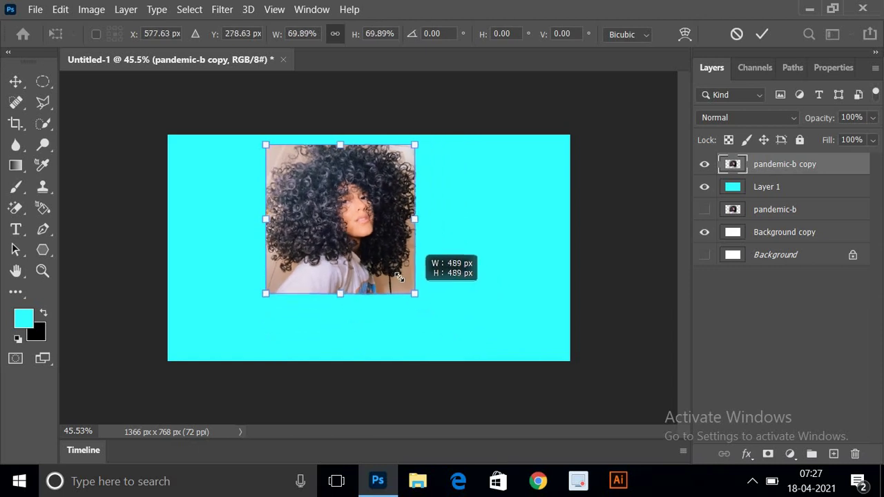
pyautogui.moveTo(343, 204)
pyautogui.mouseDown()
pyautogui.moveTo(411, 261)
pyautogui.moveTo(409, 254)
pyautogui.mouseUp()
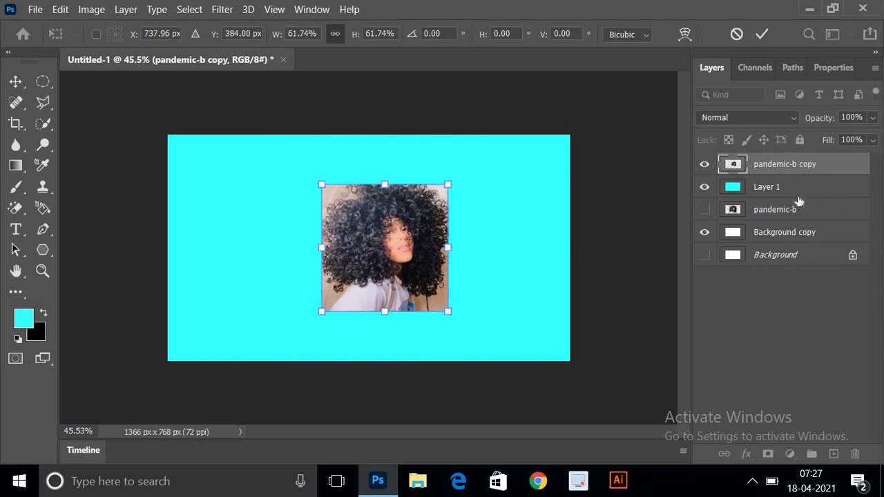
pyautogui.press('Return')
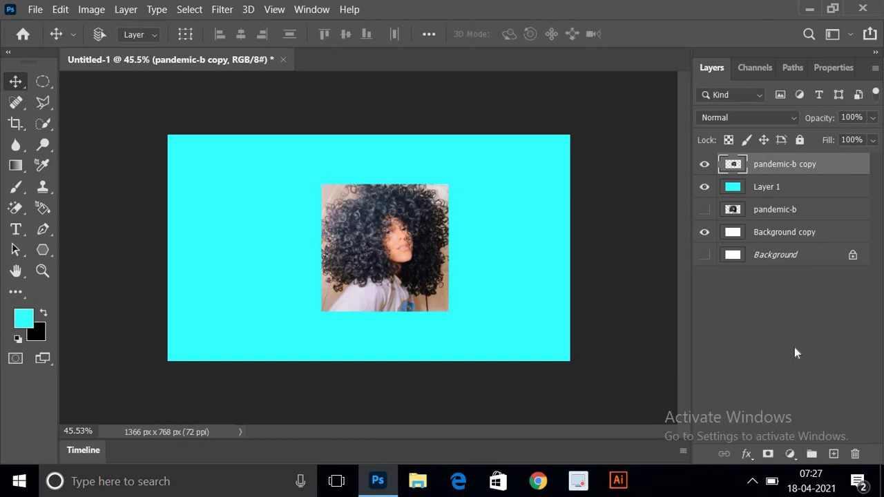
# Step: Give the portrait a 38 px Multiply drop shadow at 55% opacity and add an empty Layer 2
pyautogui.click(747, 454)
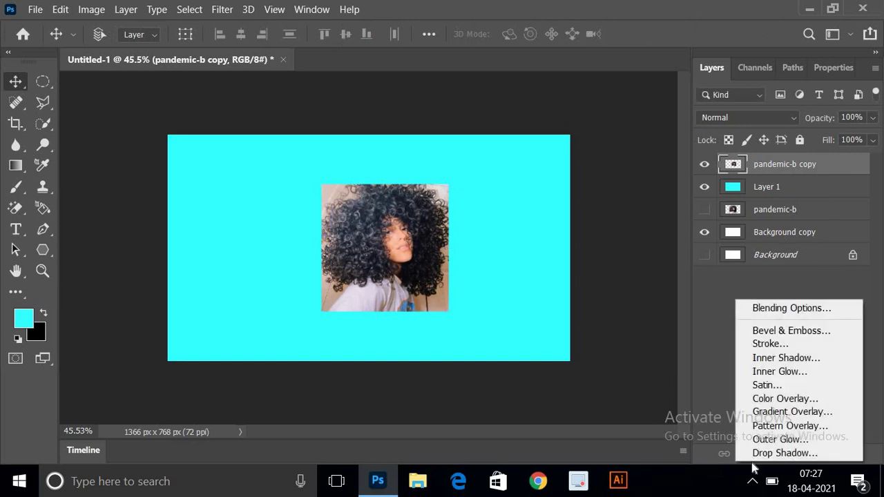
pyautogui.click(755, 453)
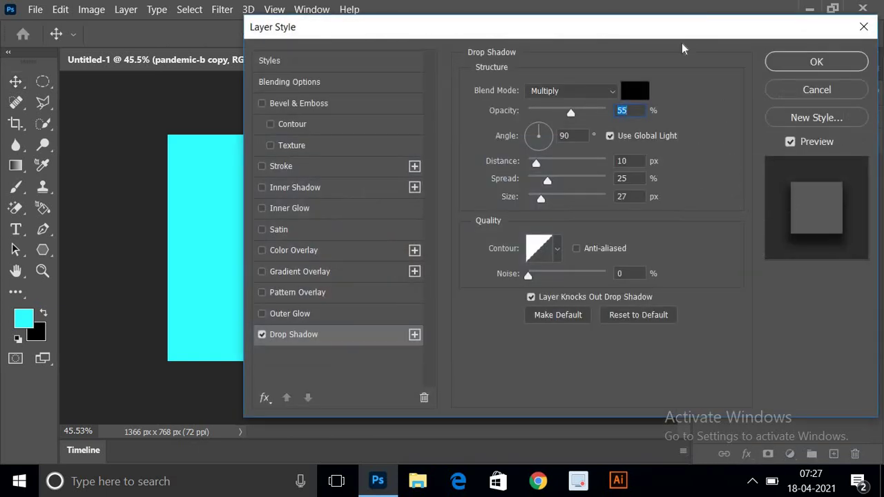
pyautogui.moveTo(733, 34); pyautogui.dragTo(881, 11)
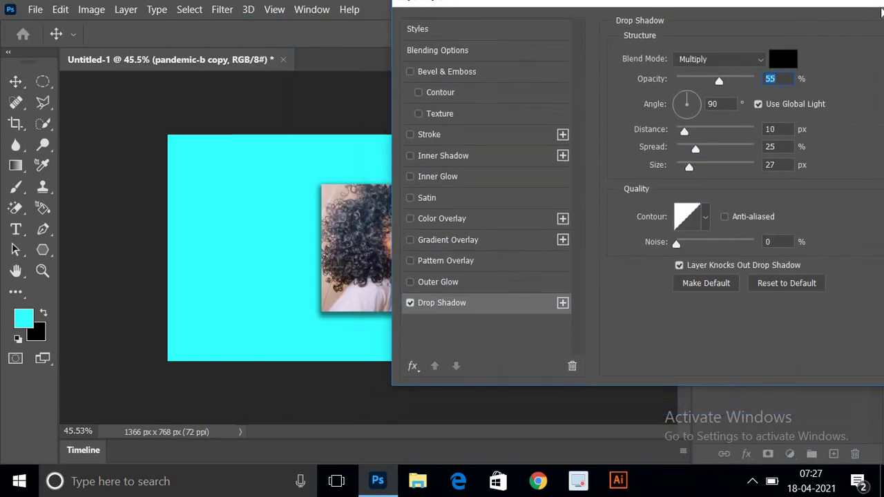
pyautogui.moveTo(697, 15); pyautogui.dragTo(821, 103)
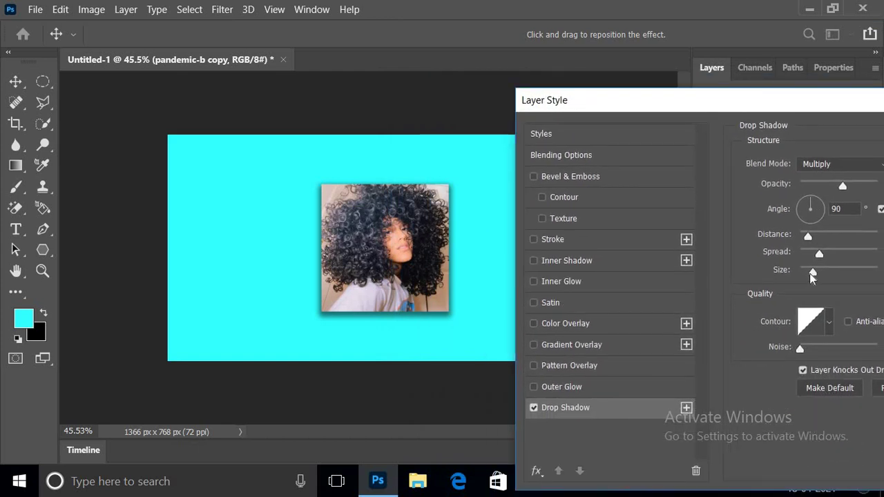
pyautogui.moveTo(817, 274); pyautogui.dragTo(817, 272)
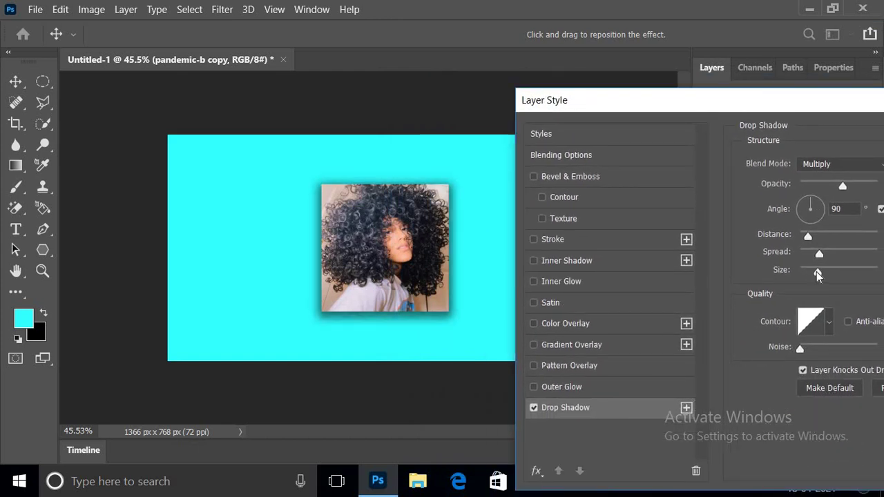
pyautogui.moveTo(790, 101); pyautogui.dragTo(468, 84)
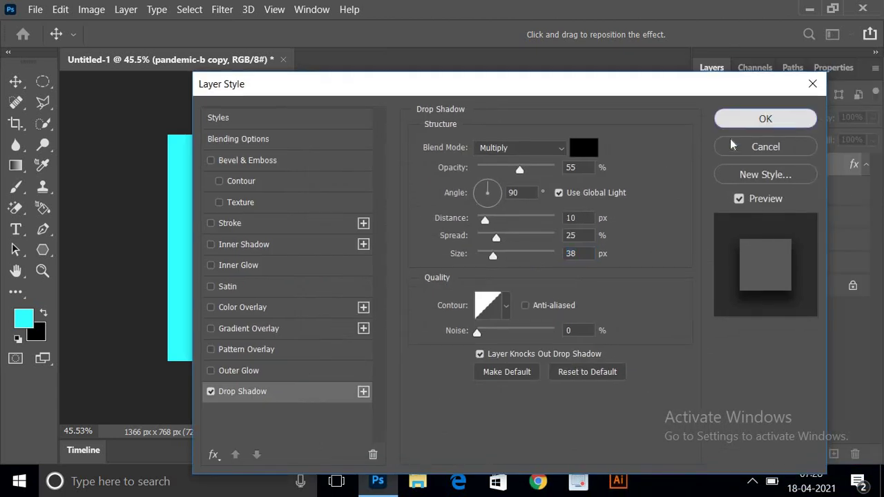
pyautogui.click(794, 124)
pyautogui.click(833, 453)
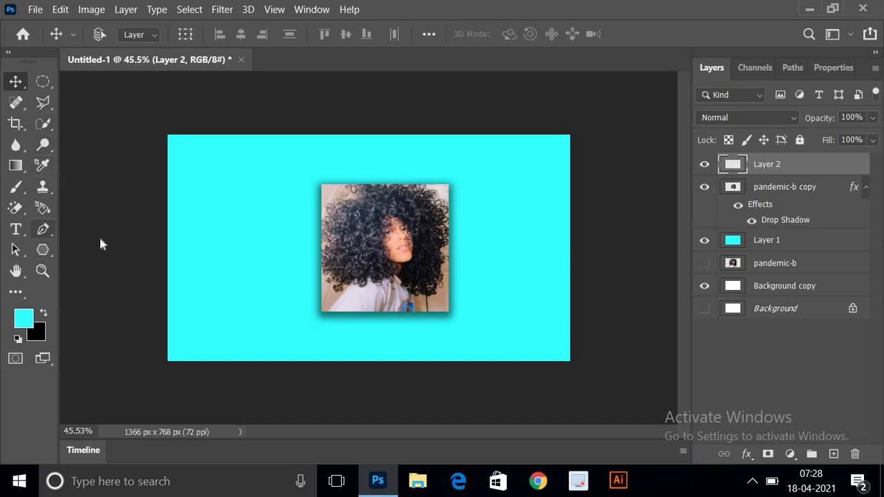
# Step: Start a pen path left of the photo, curving over its top and back across it
pyautogui.press('p')
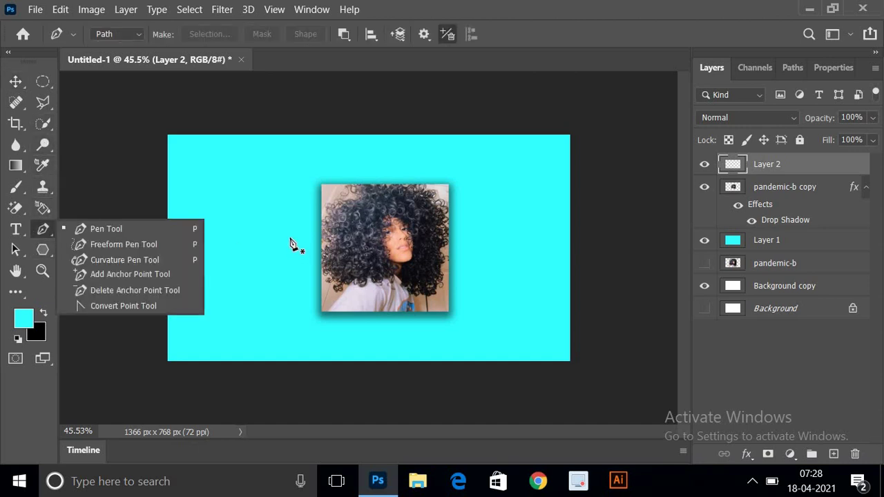
pyautogui.click(288, 227)
pyautogui.moveTo(440, 160); pyautogui.dragTo(526, 183)
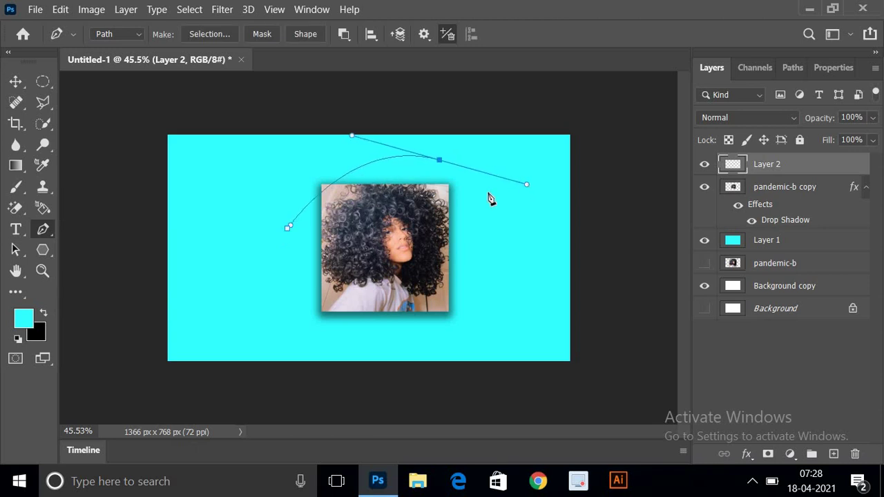
pyautogui.keyDown('alt'); pyautogui.click(440, 160); pyautogui.keyUp('alt')
pyautogui.moveTo(307, 254)
pyautogui.mouseDown()
pyautogui.moveTo(108, 325)
pyautogui.moveTo(116, 317)
pyautogui.mouseUp()
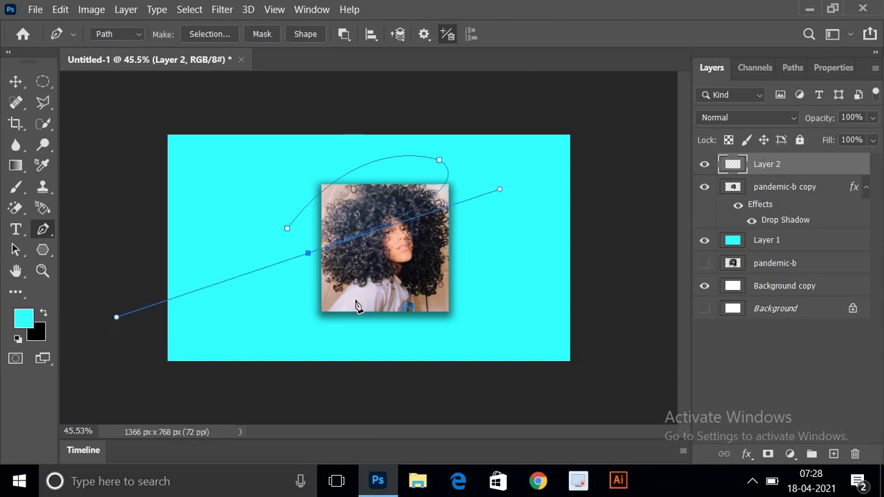
pyautogui.keyDown('alt'); pyautogui.click(307, 254); pyautogui.keyUp('alt')
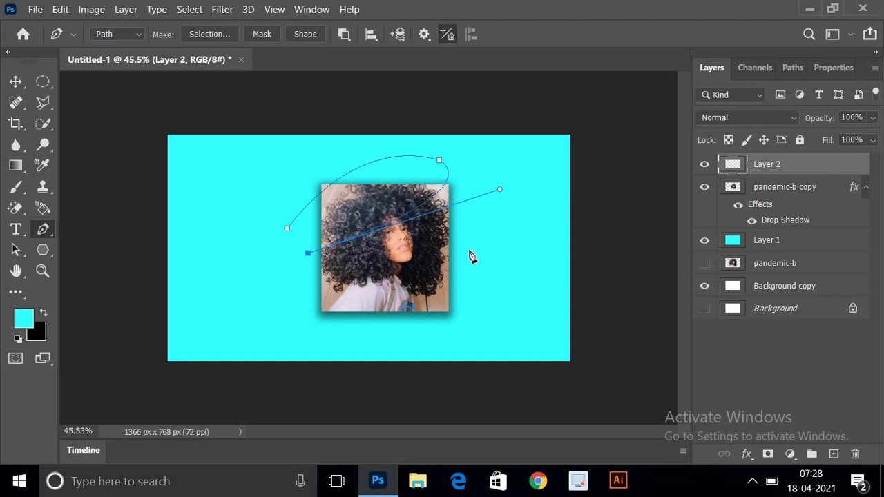
# Step: Extend the path with curves to the right of and below the photo, breaking handles at corners
pyautogui.moveTo(469, 253)
pyautogui.mouseDown()
pyautogui.moveTo(582, 256)
pyautogui.moveTo(603, 191)
pyautogui.mouseUp()
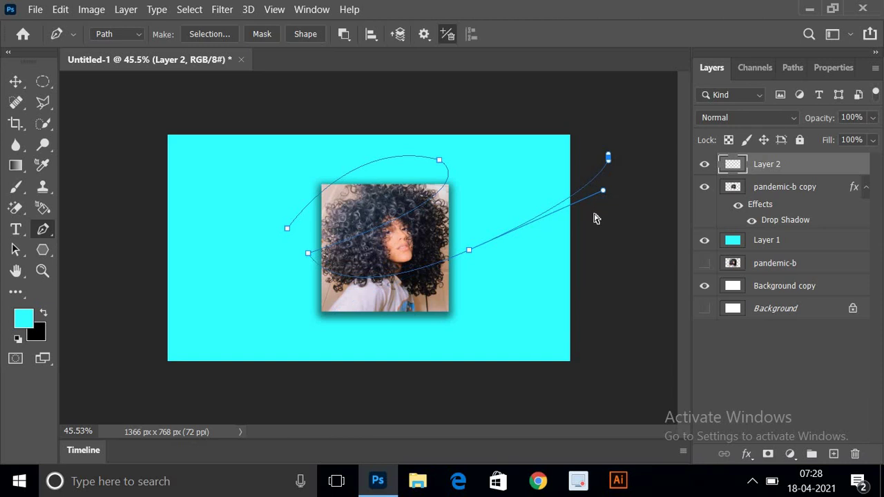
pyautogui.hotkey('ctrl', 'z')
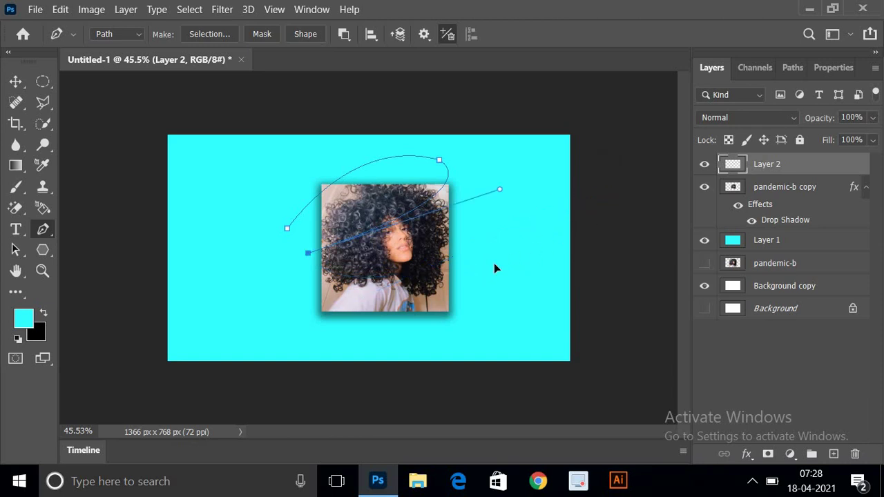
pyautogui.moveTo(468, 262); pyautogui.dragTo(762, 220)
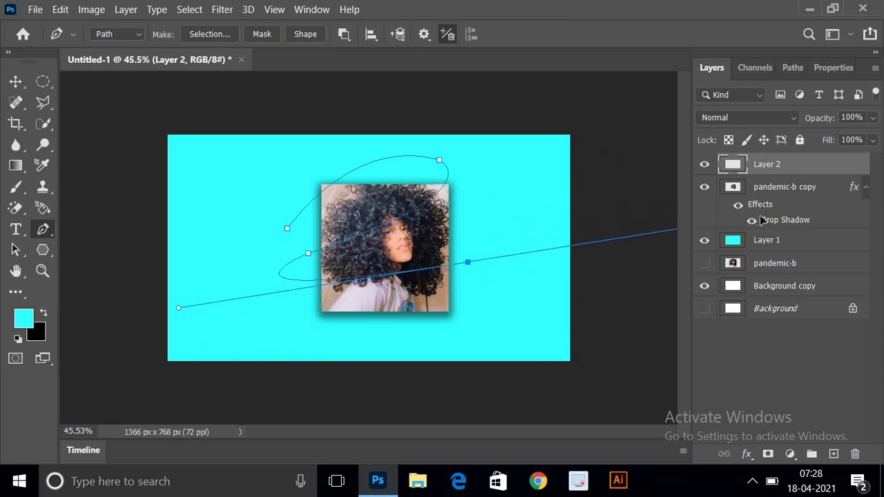
pyautogui.moveTo(761, 219); pyautogui.dragTo(766, 218)
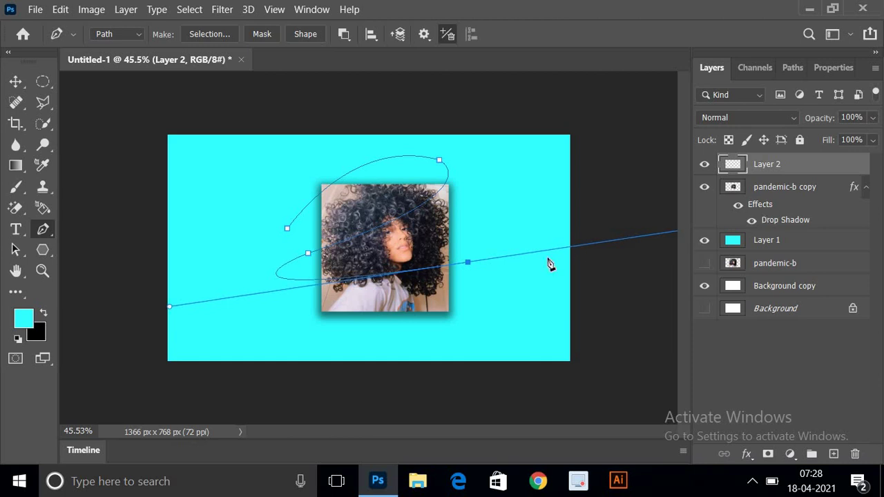
pyautogui.click(468, 262)
pyautogui.moveTo(301, 316); pyautogui.dragTo(176, 289)
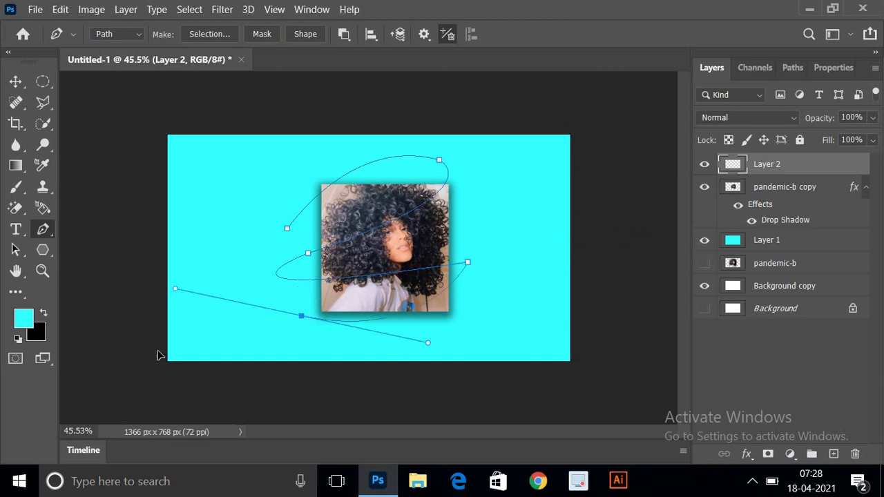
pyautogui.moveTo(157, 355)
pyautogui.mouseDown()
pyautogui.moveTo(89, 418)
pyautogui.moveTo(25, 407)
pyautogui.moveTo(28, 440)
pyautogui.moveTo(39, 368)
pyautogui.moveTo(35, 384)
pyautogui.mouseUp()
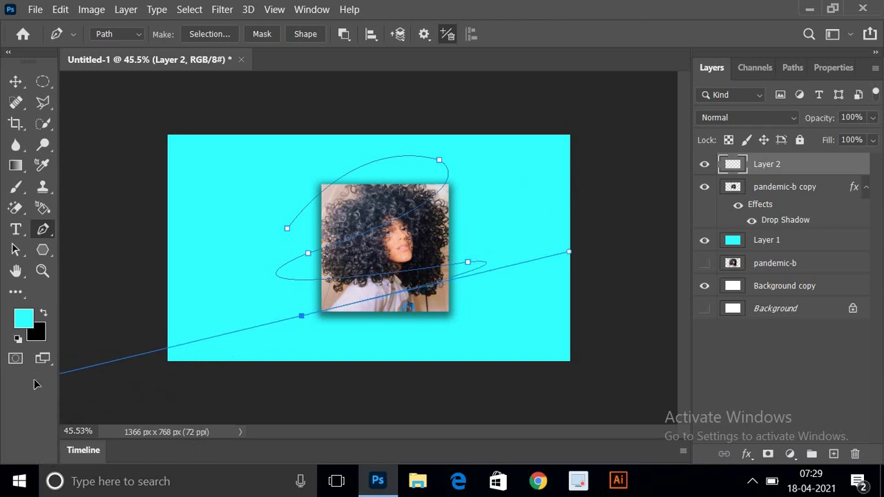
pyautogui.click(302, 317)
pyautogui.click(302, 317)
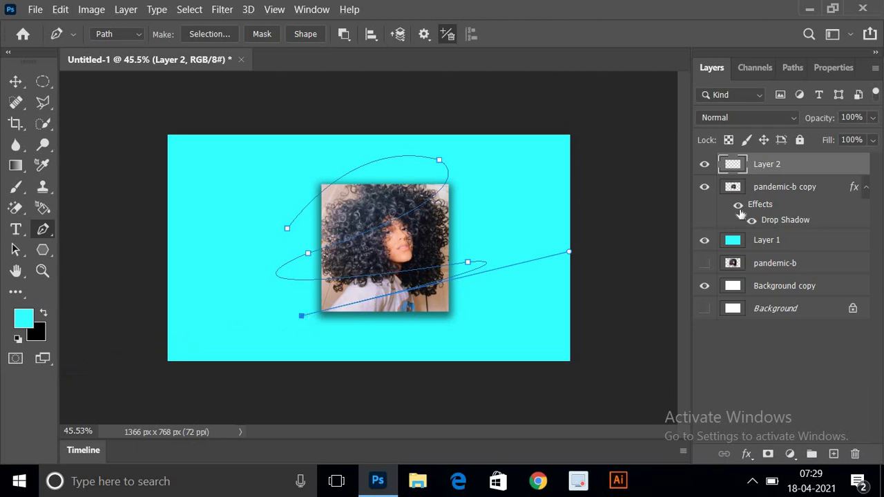
# Step: Add a black-filled Layer 3 and paint a test brush stroke on it
pyautogui.click(834, 454)
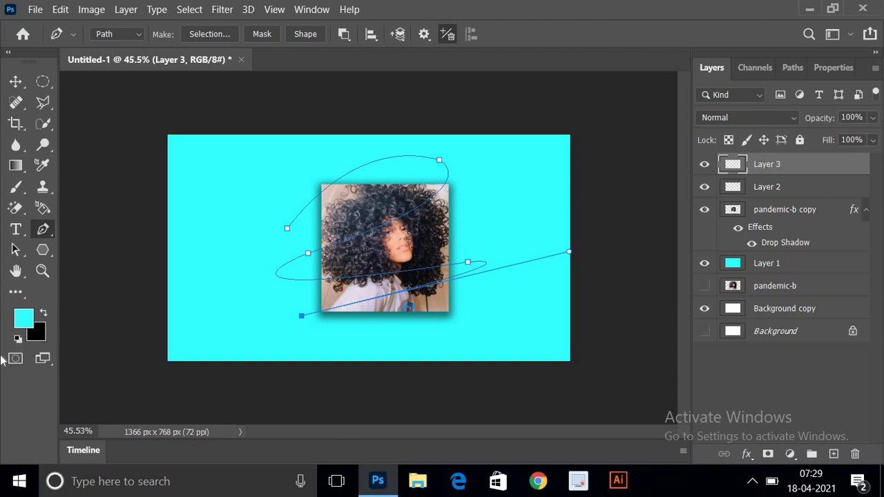
pyautogui.hotkey('ctrl', 'BackSpace')
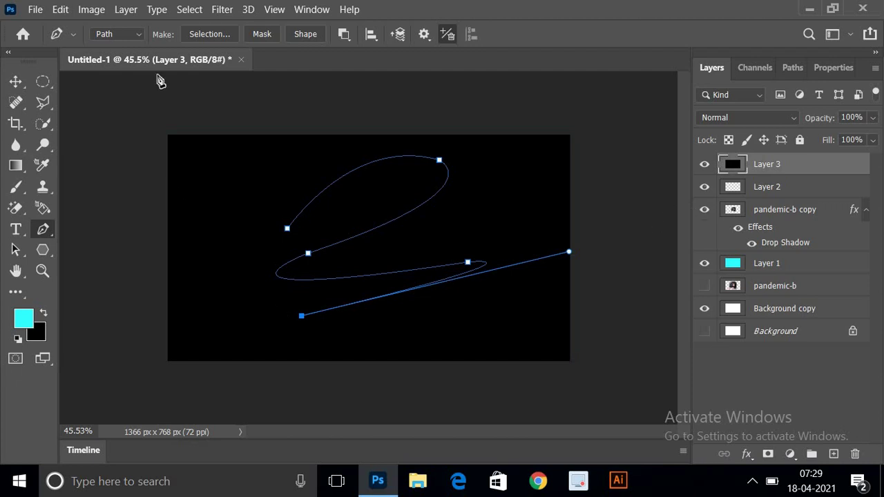
pyautogui.click(14, 187)
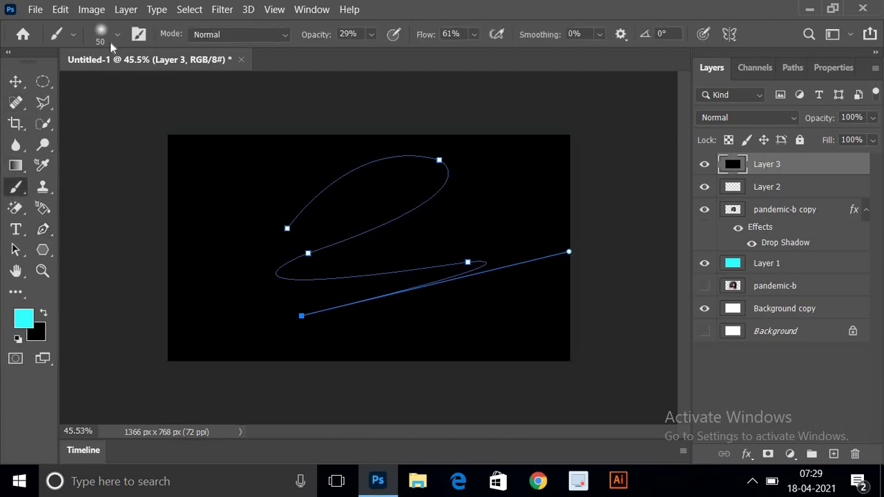
pyautogui.moveTo(217, 228); pyautogui.dragTo(333, 170)
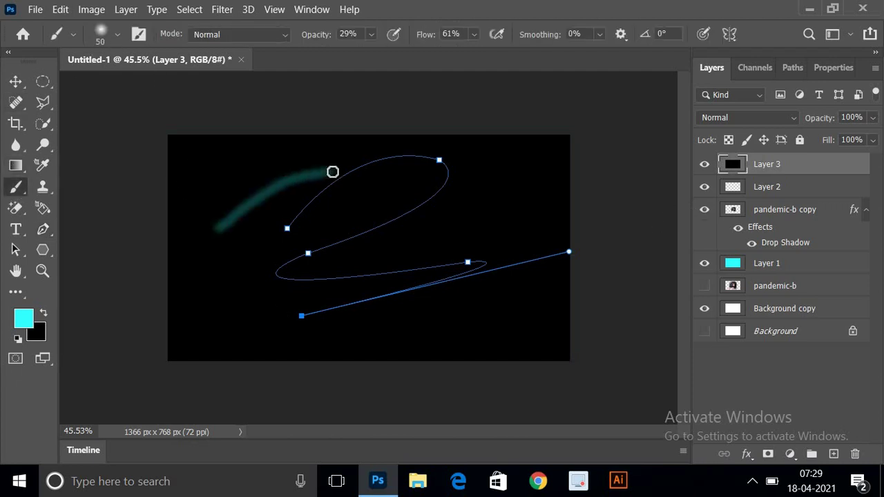
# Step: Reset colours to black and white and paint three soft white streaks
pyautogui.click(16, 340)
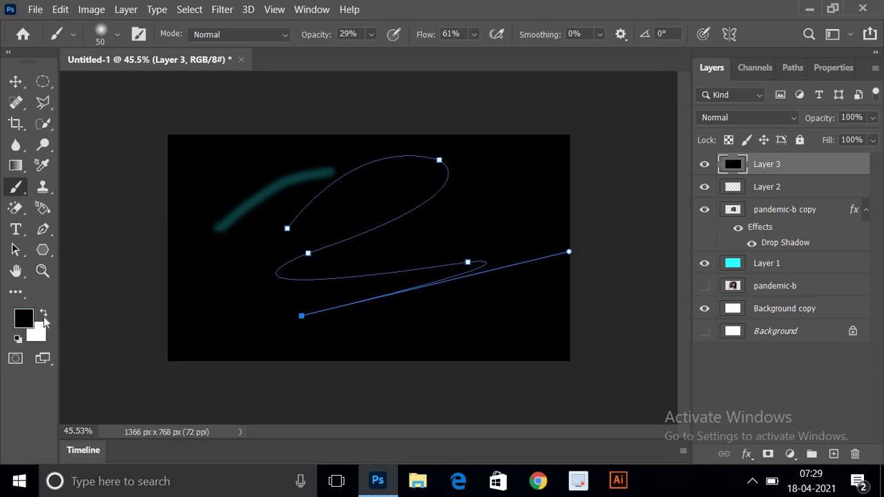
pyautogui.click(43, 317)
pyautogui.moveTo(201, 250); pyautogui.dragTo(315, 181)
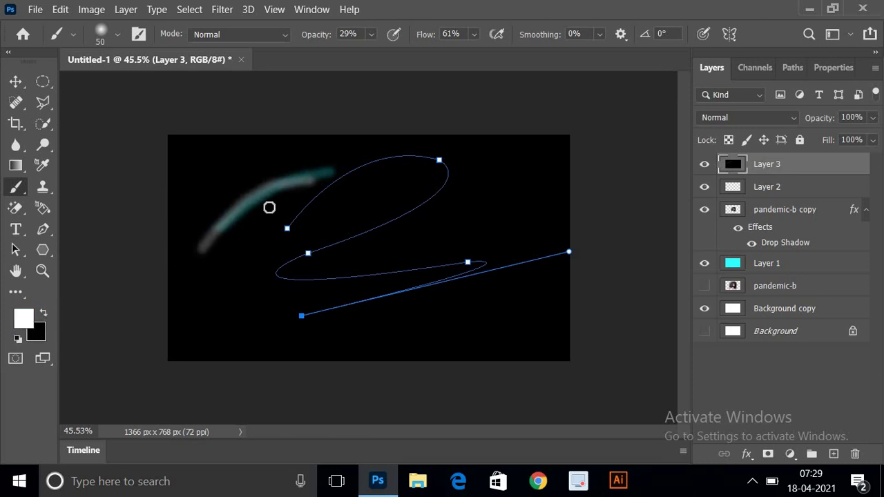
pyautogui.moveTo(218, 265); pyautogui.dragTo(319, 170)
pyautogui.moveTo(219, 197); pyautogui.dragTo(321, 140)
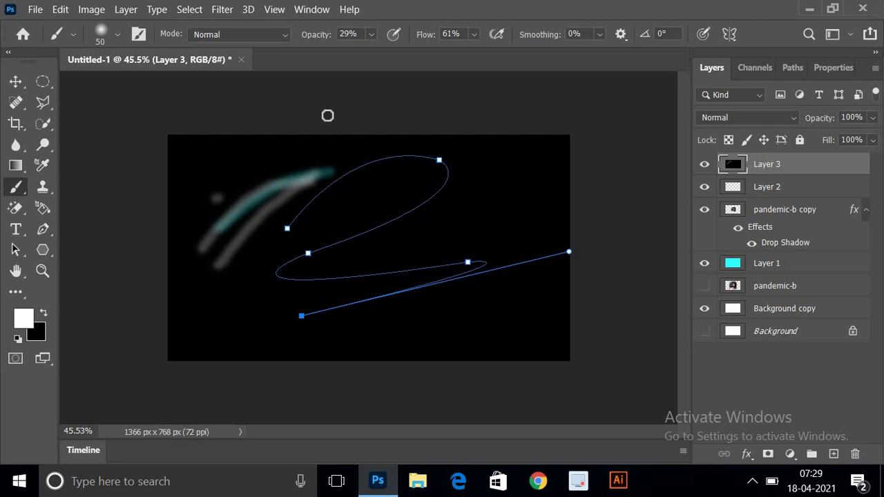
# Step: Set brush opacity and flow to 100% and paint bright white diagonal streaks with a smaller brush
pyautogui.click(370, 35)
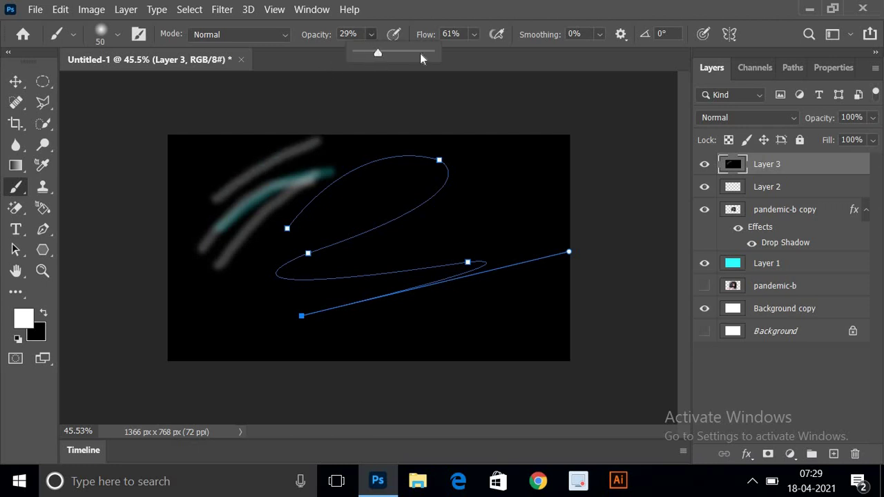
pyautogui.moveTo(420, 54)
pyautogui.mouseDown()
pyautogui.moveTo(485, 37)
pyautogui.moveTo(519, 54)
pyautogui.mouseUp()
pyautogui.click(473, 34)
pyautogui.moveTo(463, 198); pyautogui.dragTo(560, 136)
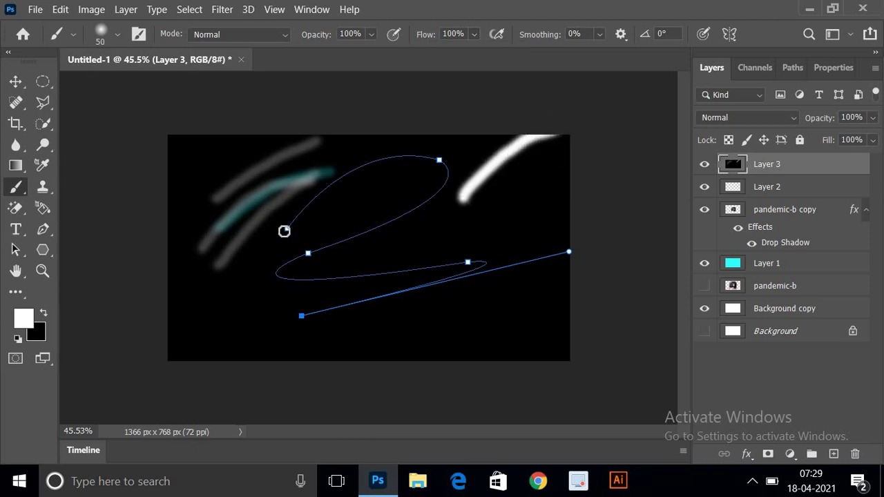
pyautogui.press('[')
pyautogui.moveTo(251, 265); pyautogui.dragTo(433, 181)
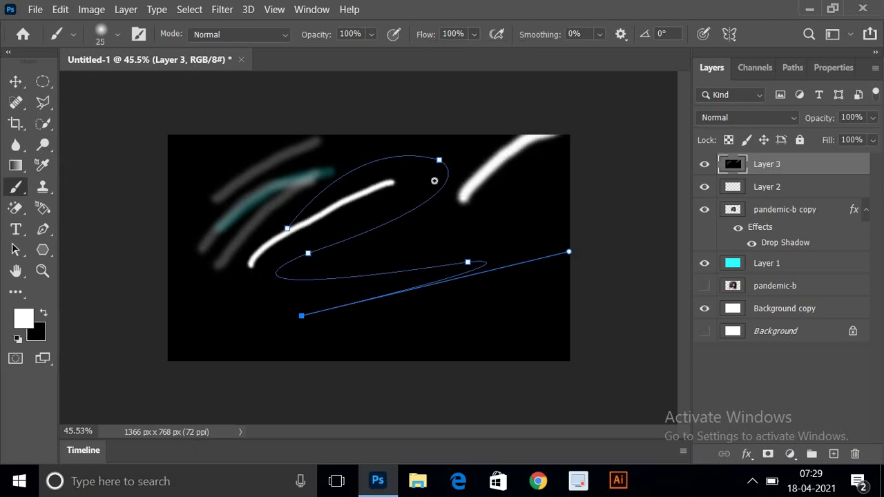
pyautogui.moveTo(259, 297); pyautogui.dragTo(394, 198)
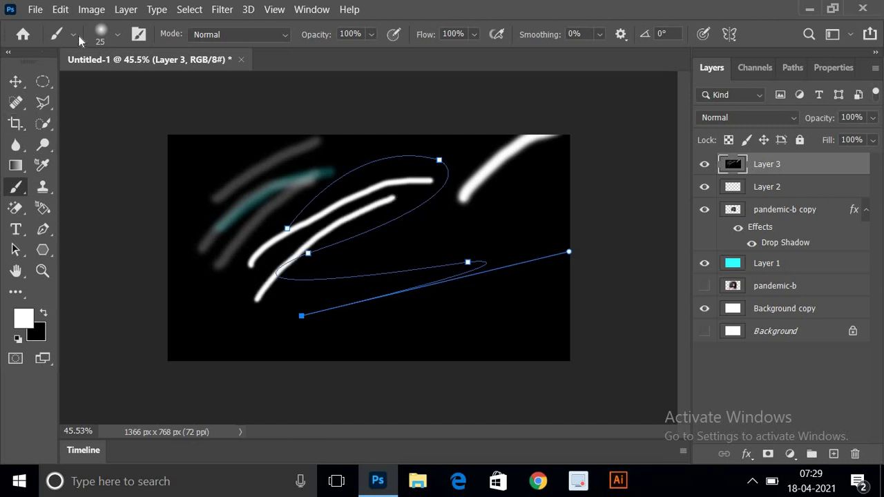
# Step: Switch to the Soft Round 25 px brush and paint crisscrossing white streaks across the portrait
pyautogui.click(117, 40)
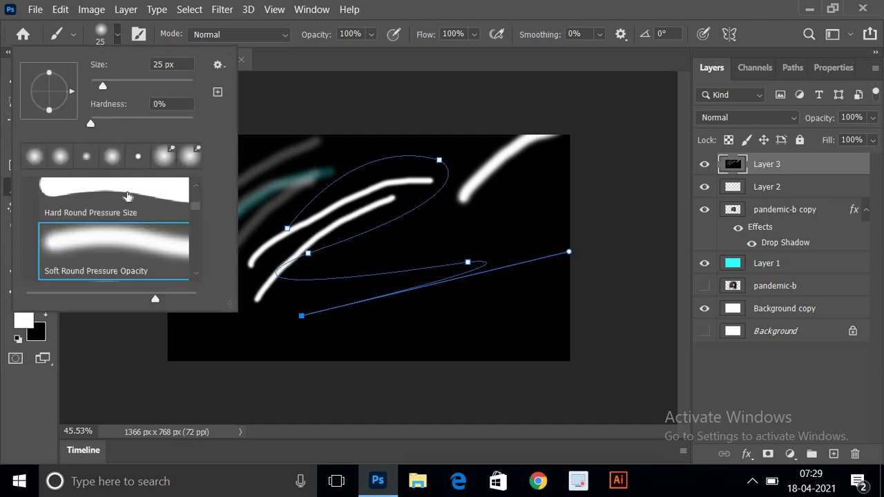
pyautogui.scroll(2, 128, 197)
pyautogui.scroll(2, 128, 197)
pyautogui.scroll(2, 127, 196)
pyautogui.scroll(2, 127, 196)
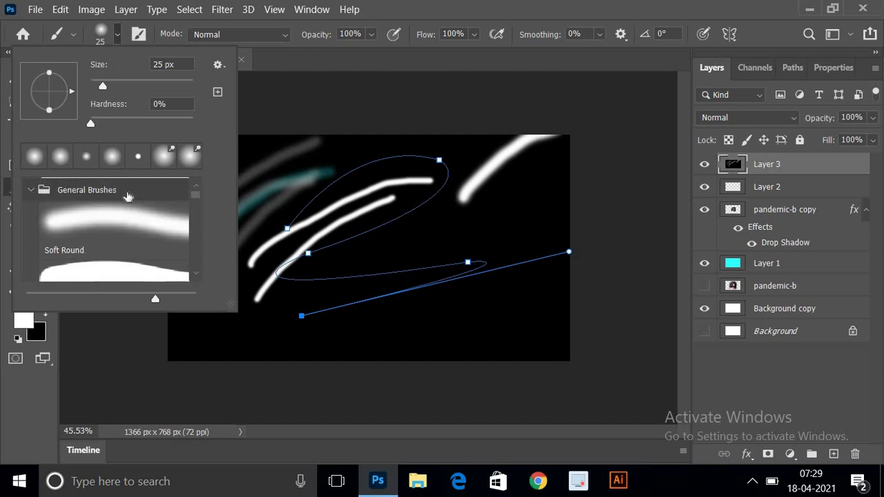
pyautogui.click(144, 228)
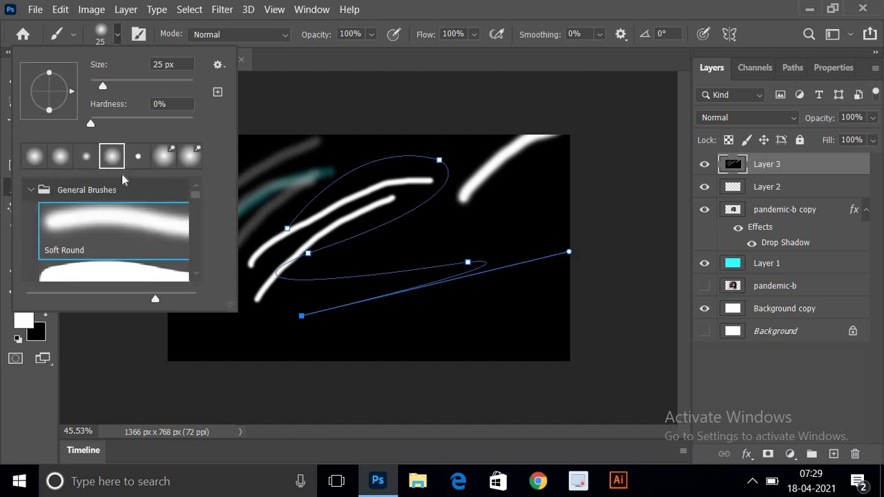
pyautogui.click(118, 38)
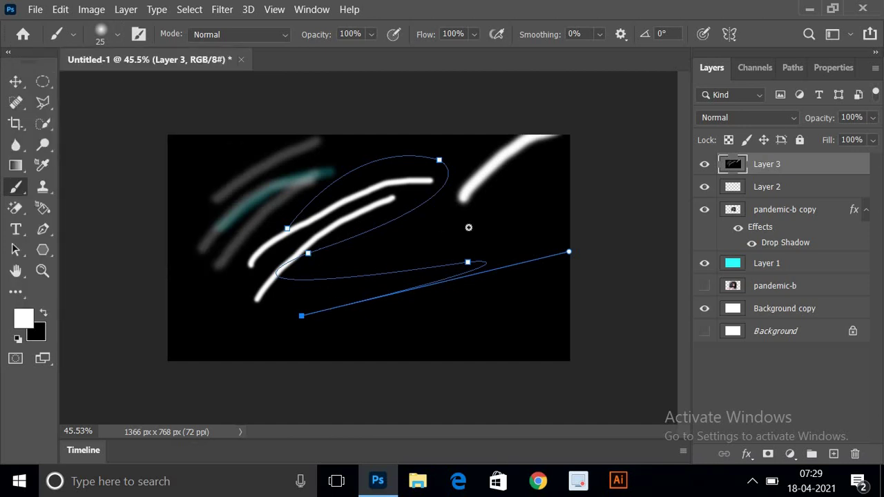
pyautogui.moveTo(332, 309); pyautogui.dragTo(495, 228)
pyautogui.moveTo(577, 172); pyautogui.dragTo(424, 281)
pyautogui.moveTo(488, 182); pyautogui.dragTo(424, 283)
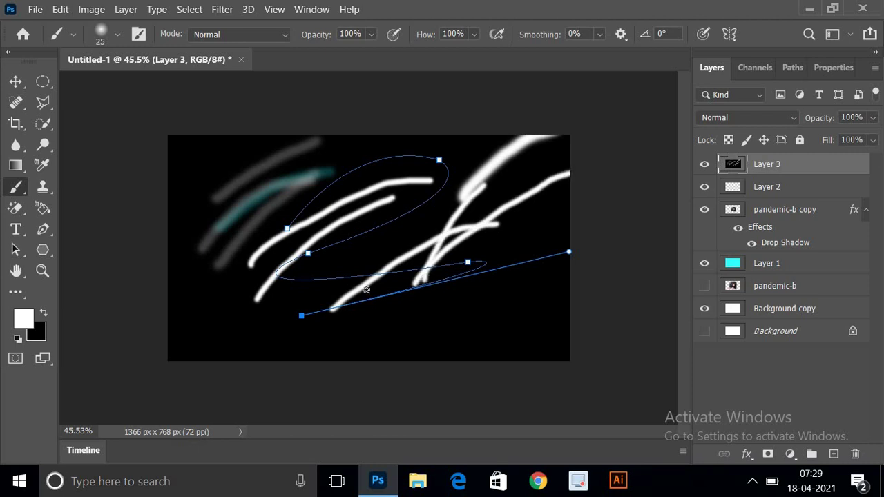
pyautogui.moveTo(364, 291)
pyautogui.mouseDown()
pyautogui.moveTo(415, 242)
pyautogui.moveTo(515, 187)
pyautogui.mouseUp()
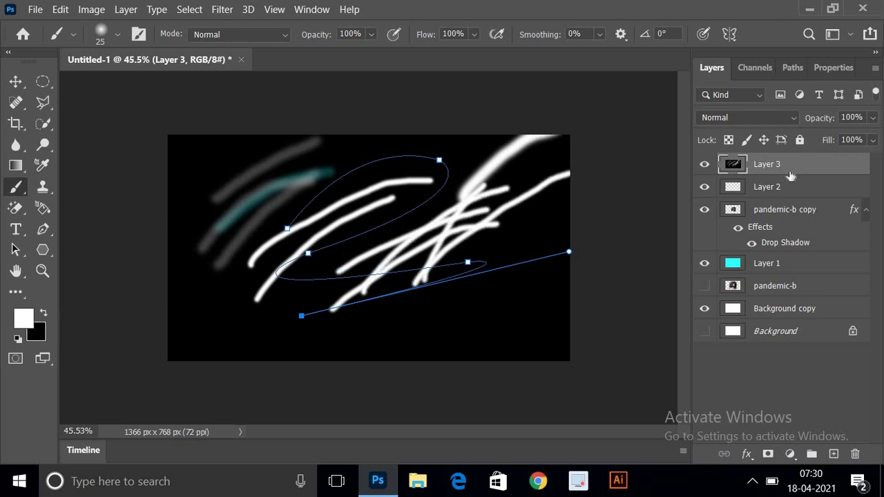
# Step: Hide Layer 3, then show and select Layer 2
pyautogui.click(704, 166)
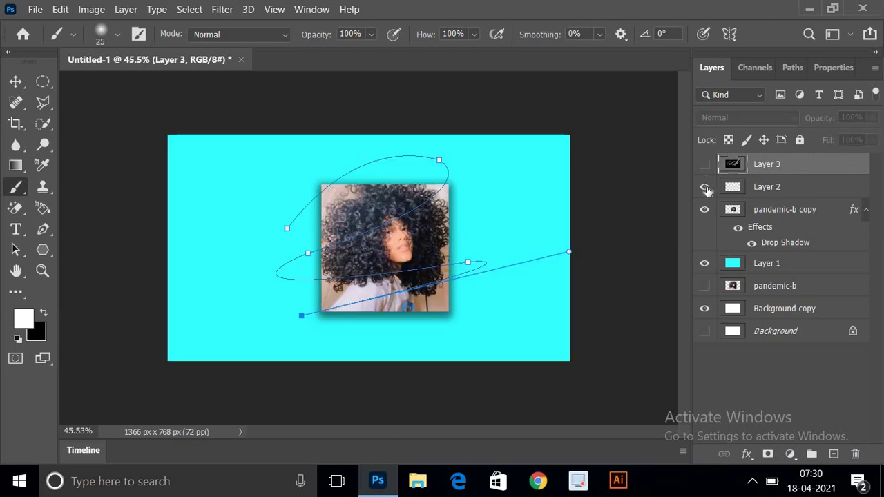
pyautogui.click(704, 187)
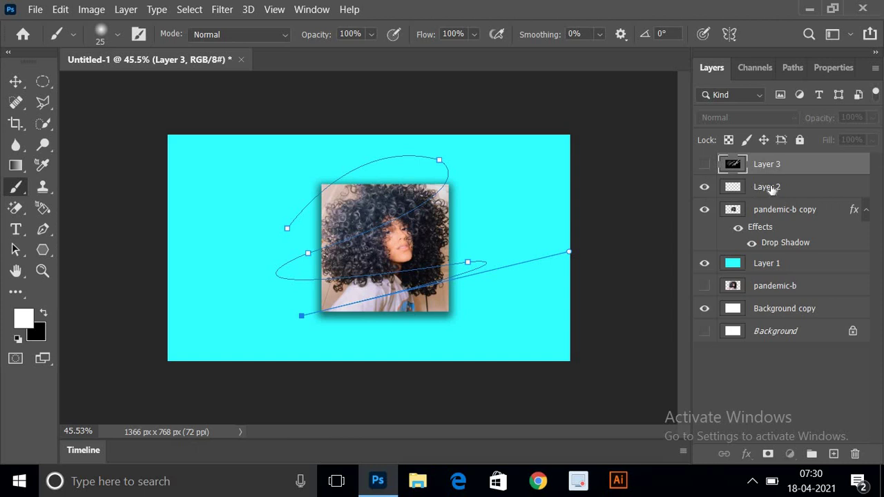
pyautogui.click(770, 186)
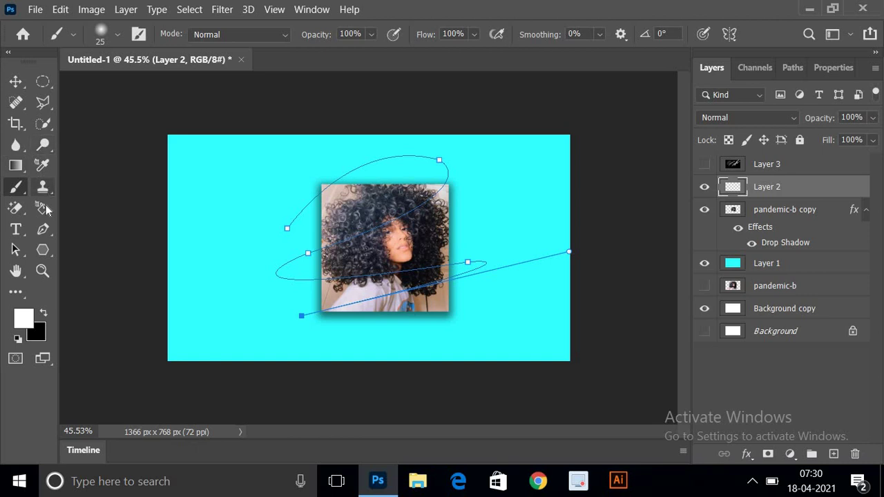
# Step: Stroke the swirling pen path onto Layer 2 with the white brush
pyautogui.click(42, 231)
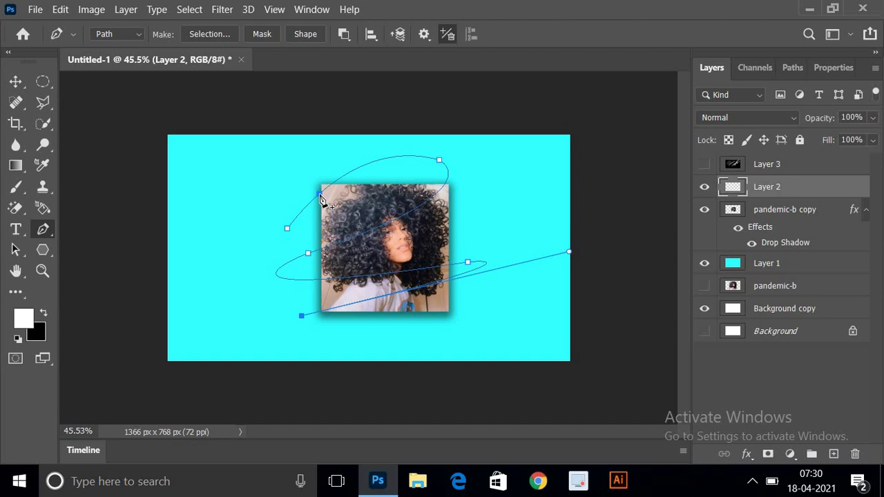
pyautogui.rightClick(321, 196)
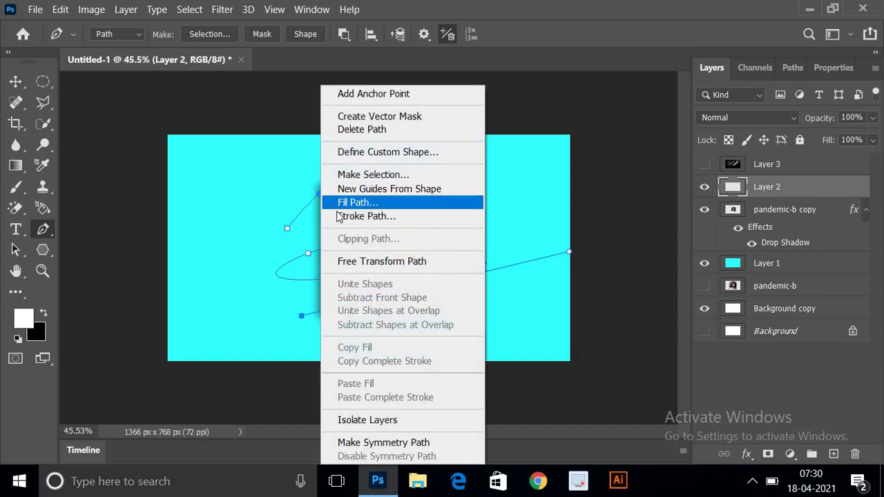
pyautogui.click(338, 216)
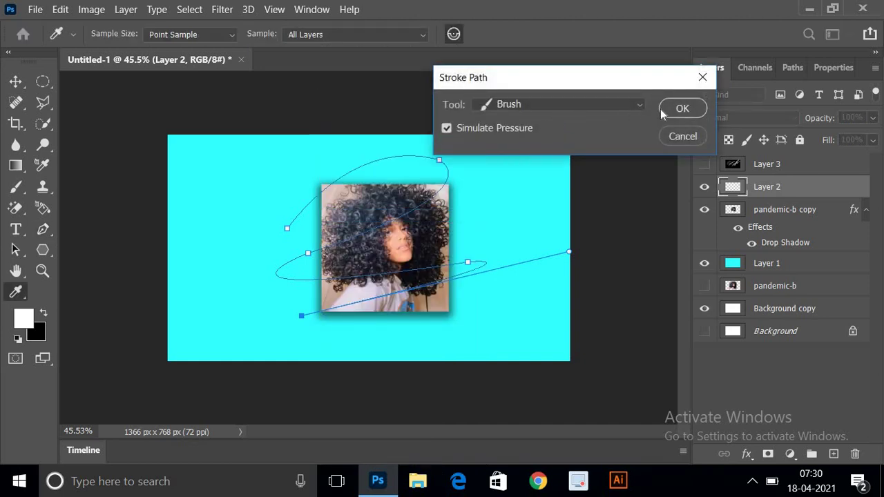
pyautogui.click(682, 109)
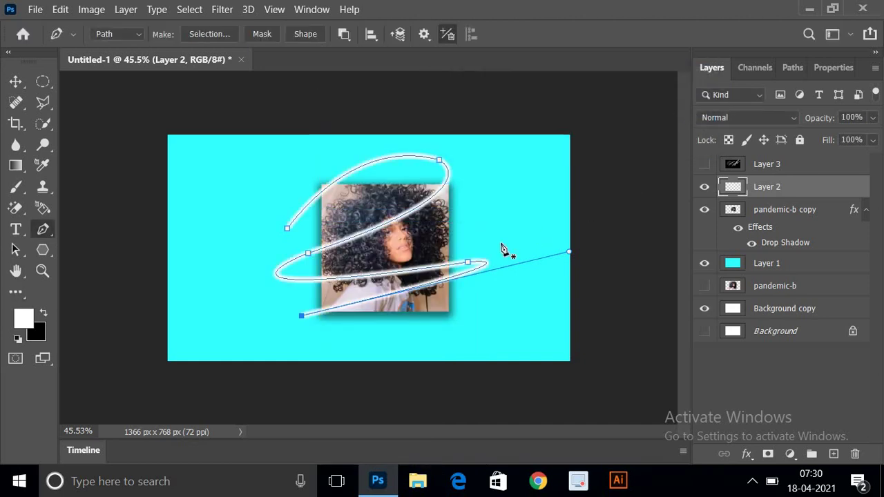
pyautogui.click(747, 454)
# Step: Apply a pink Linear Dodge Outer Glow of 57 px to Layer 2's white swirl
pyautogui.click(756, 435)
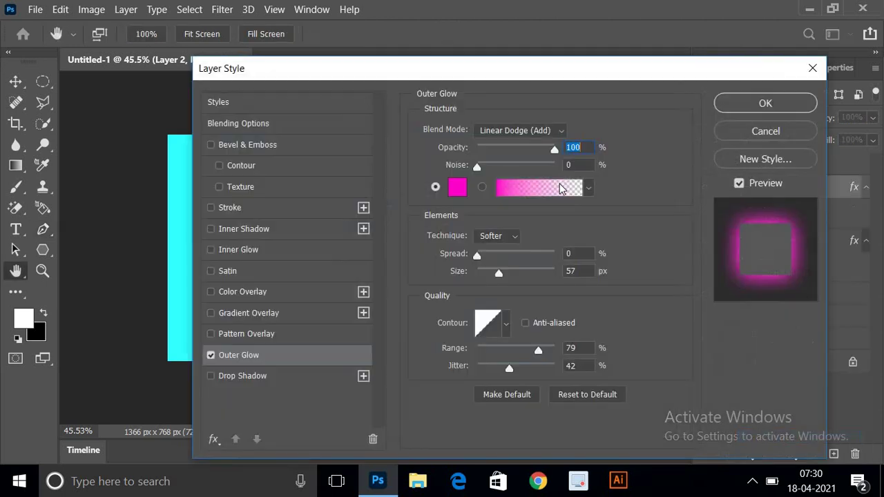
pyautogui.moveTo(553, 74); pyautogui.dragTo(883, 51)
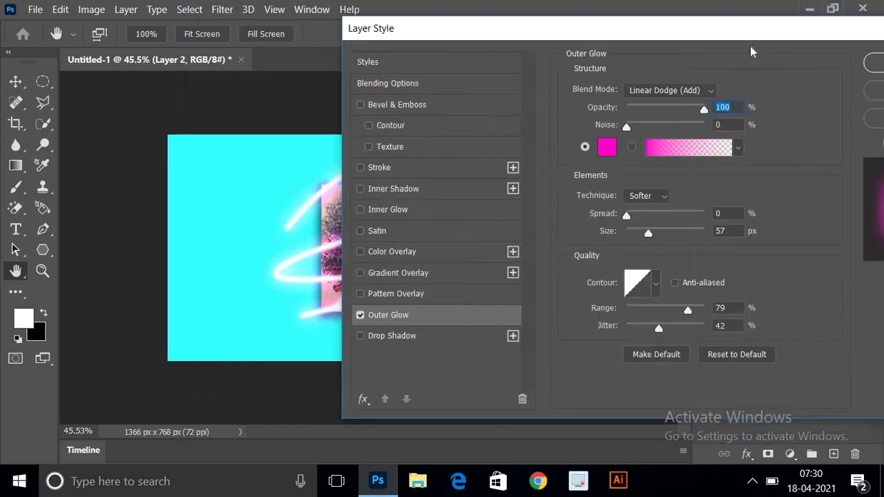
pyautogui.moveTo(753, 47)
pyautogui.mouseDown()
pyautogui.moveTo(661, 36)
pyautogui.moveTo(404, 35)
pyautogui.mouseUp()
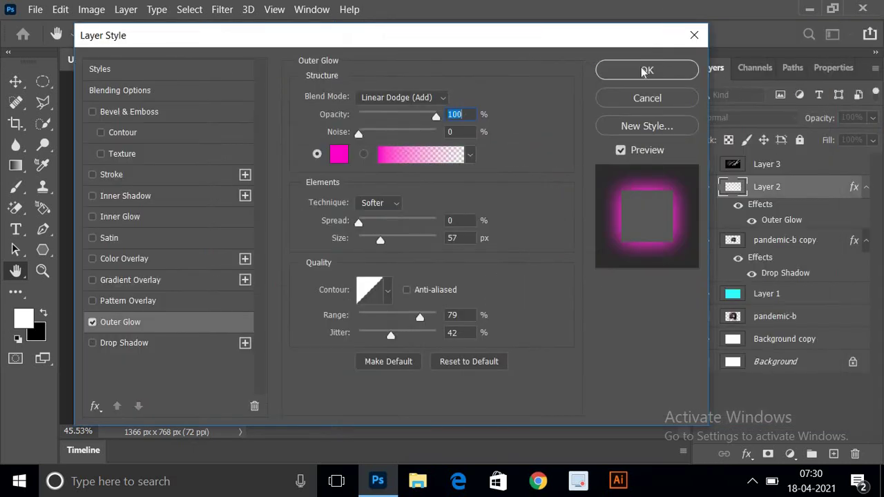
pyautogui.click(645, 97)
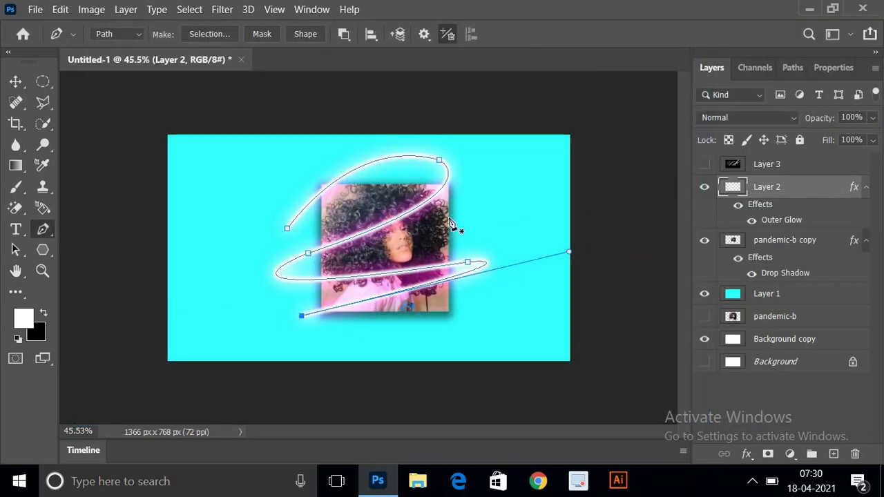
# Step: Undo a stray anchor point, then delete the pen work path and select Layer 1
pyautogui.click(412, 210)
pyautogui.hotkey('ctrl', 'z')
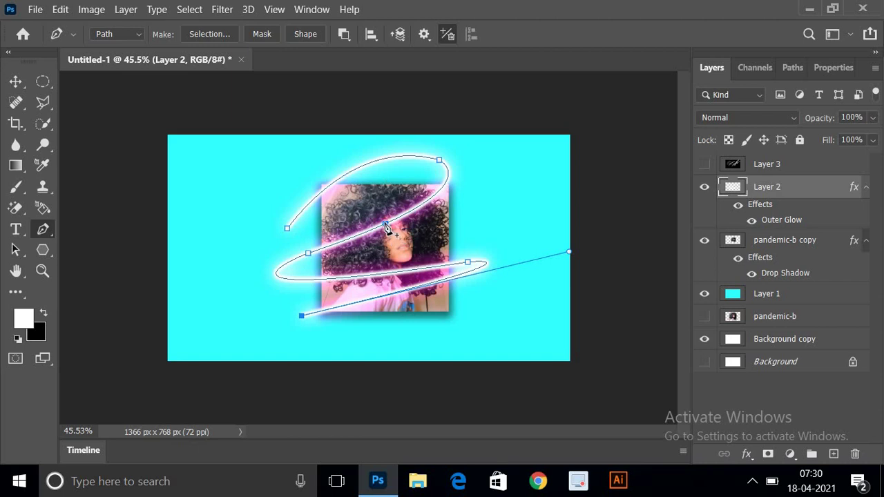
pyautogui.rightClick(385, 225)
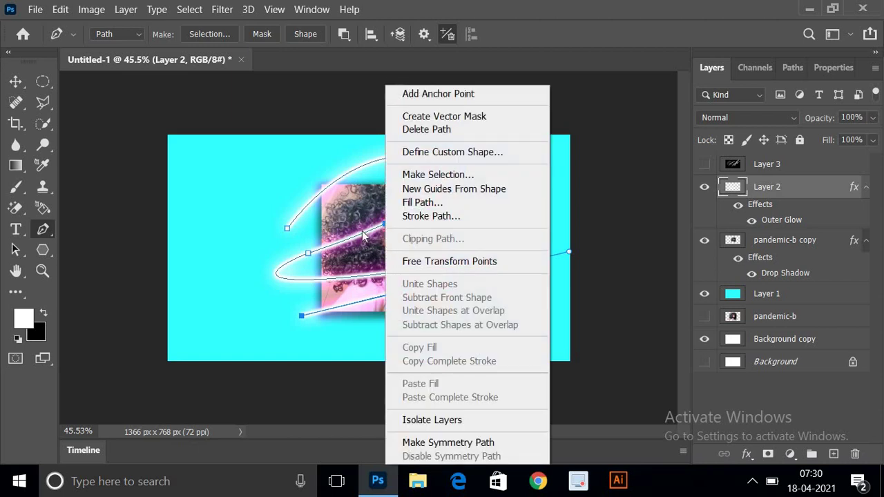
pyautogui.click(364, 240)
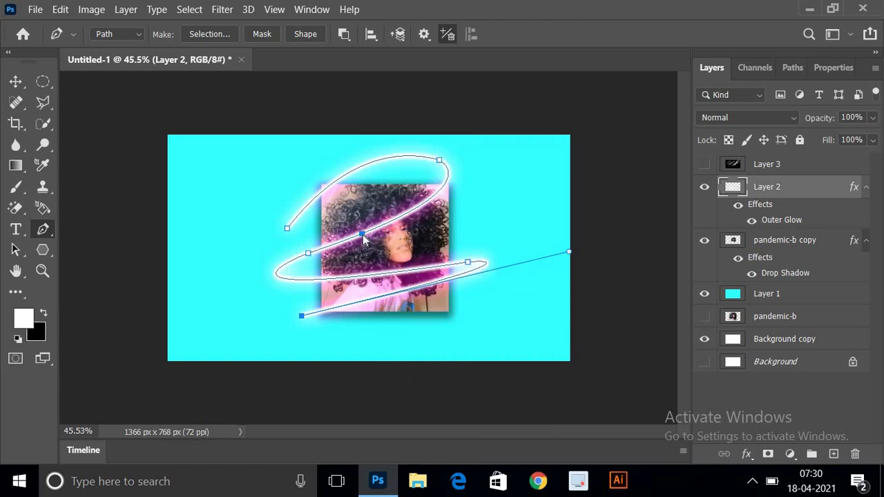
pyautogui.rightClick(363, 235)
pyautogui.click(407, 129)
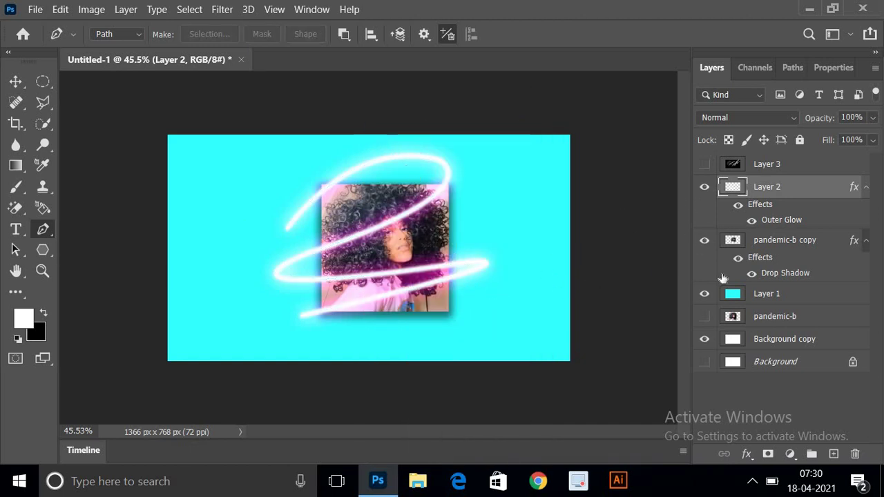
pyautogui.click(746, 298)
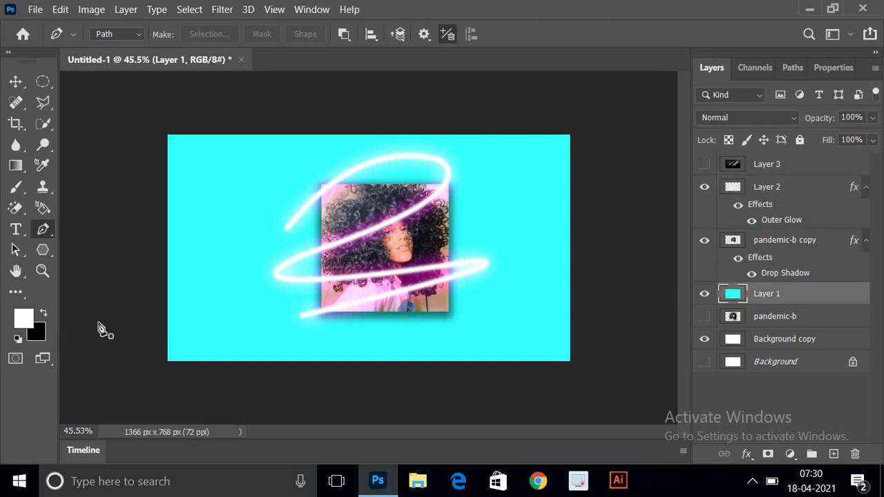
# Step: Fill Layer 1 with the teal foreground colour #009999
pyautogui.click(25, 317)
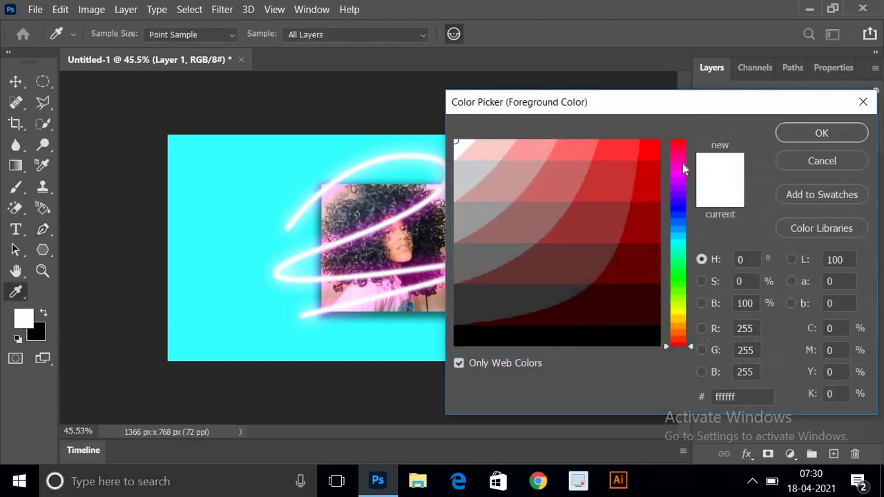
pyautogui.click(683, 164)
pyautogui.click(618, 152)
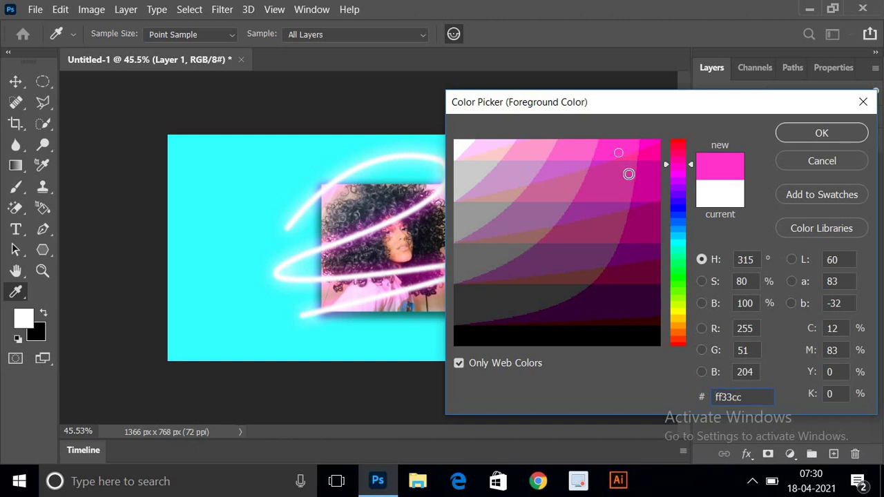
pyautogui.click(679, 229)
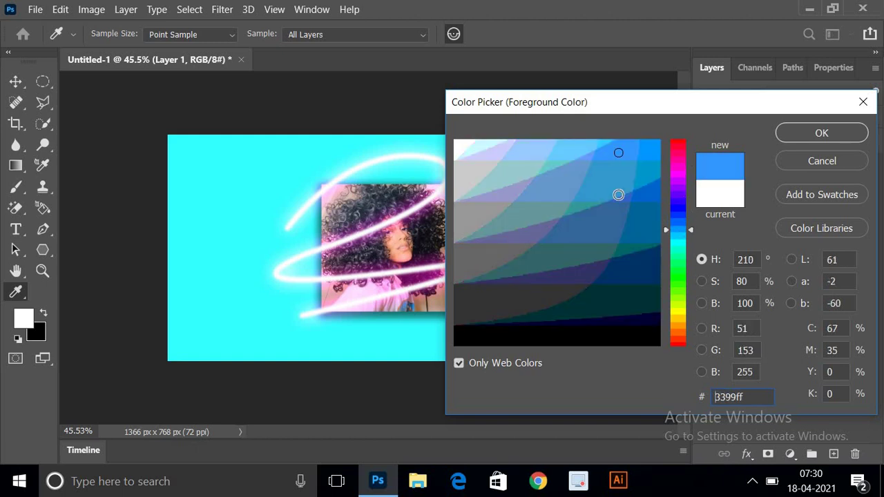
pyautogui.click(651, 152)
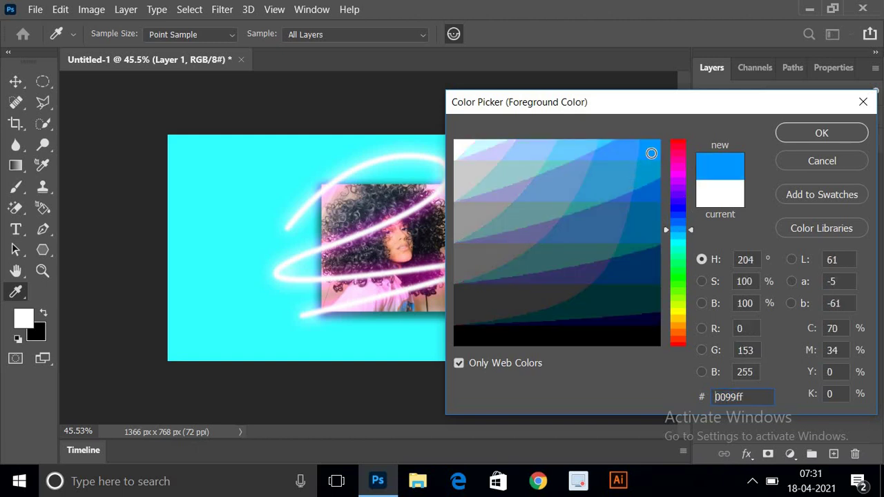
pyautogui.click(670, 245)
pyautogui.moveTo(651, 169); pyautogui.dragTo(651, 210)
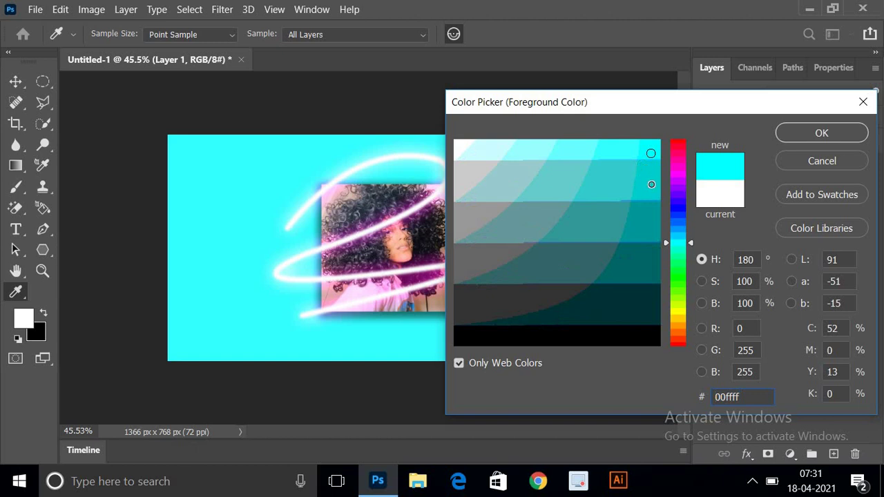
pyautogui.click(794, 132)
pyautogui.press('p')
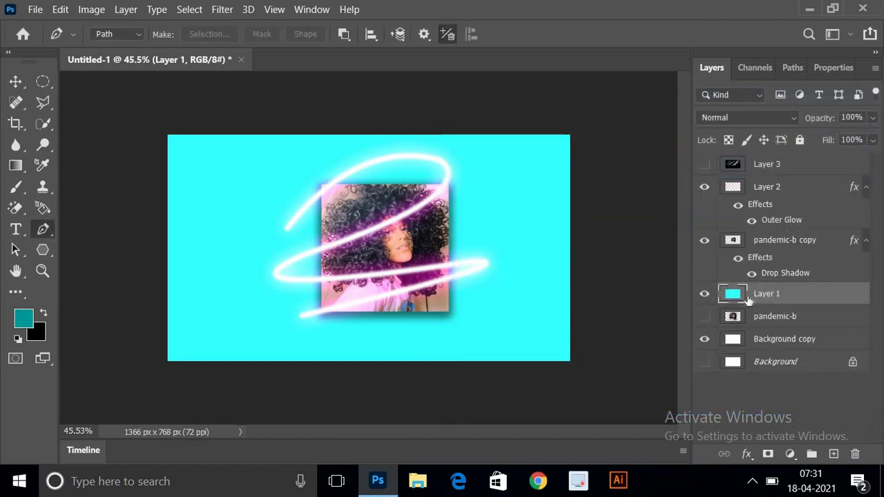
pyautogui.hotkey('alt', 'BackSpace')
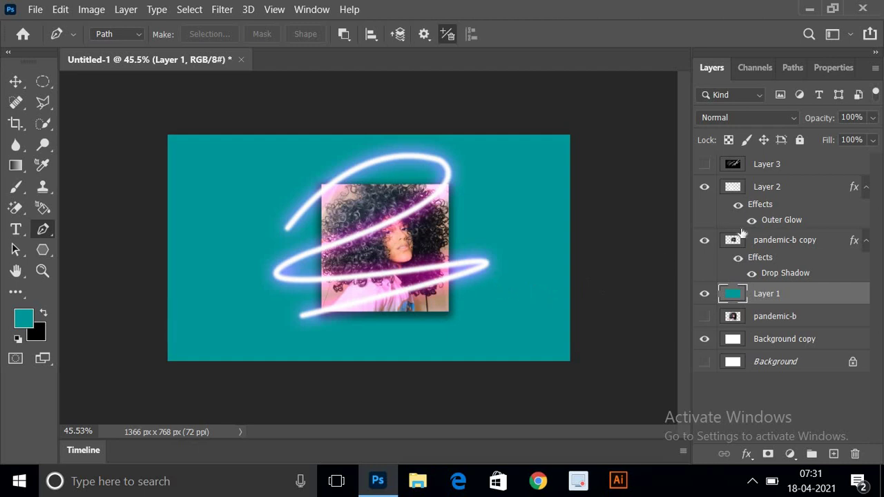
# Step: Refill Layer 1 with the lighter cyan #33cccc
pyautogui.click(768, 193)
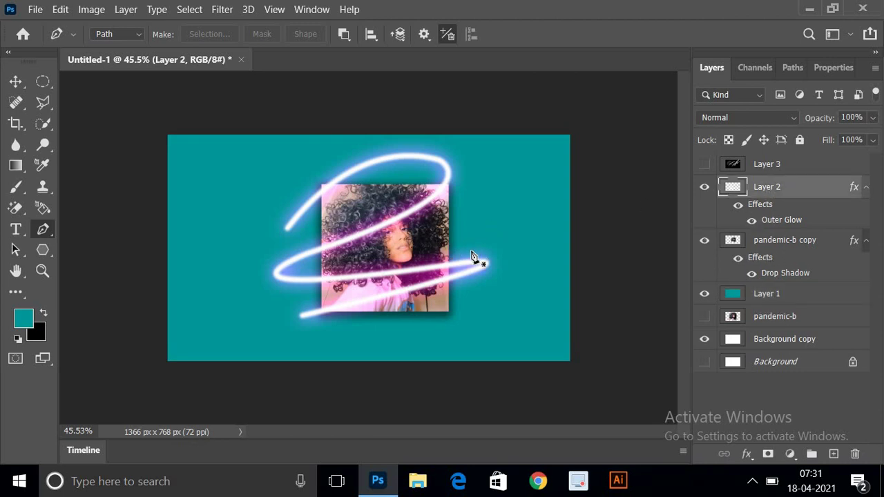
pyautogui.click(786, 297)
pyautogui.click(21, 318)
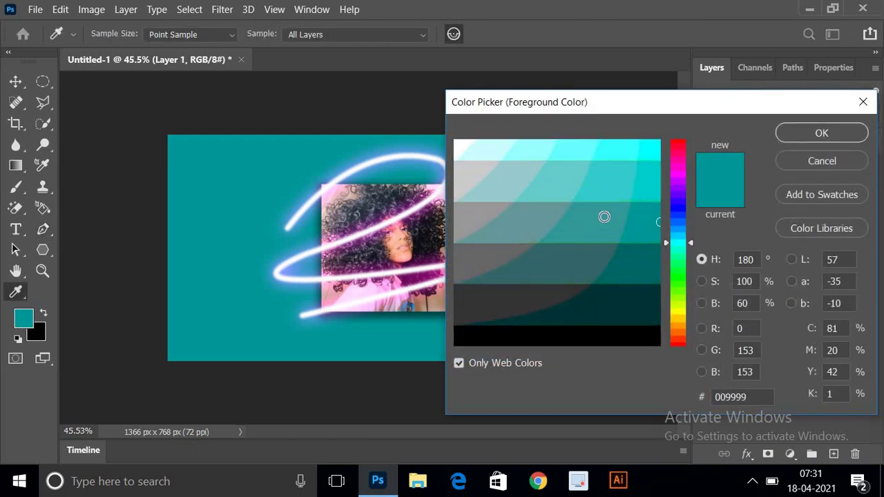
pyautogui.click(598, 187)
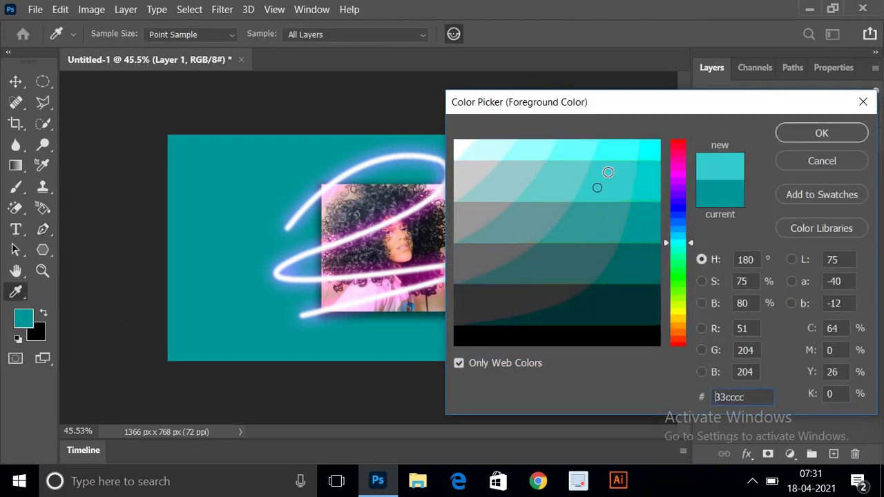
pyautogui.click(797, 137)
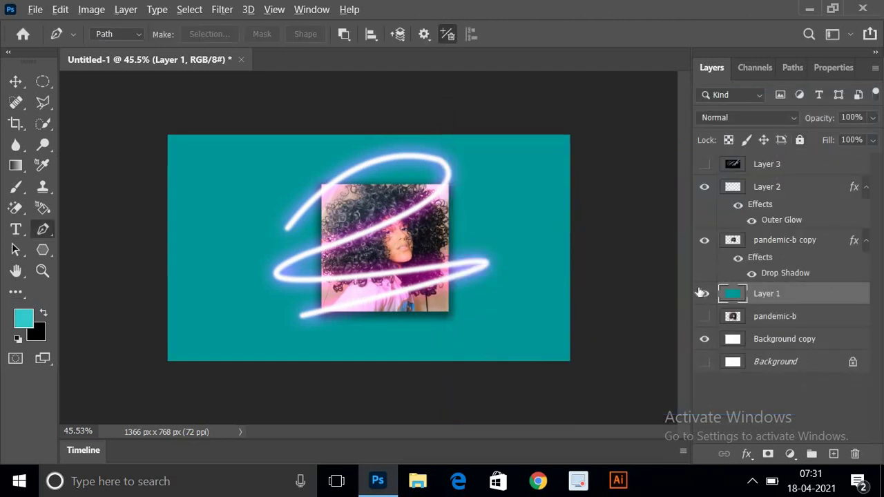
pyautogui.hotkey('alt', 'BackSpace')
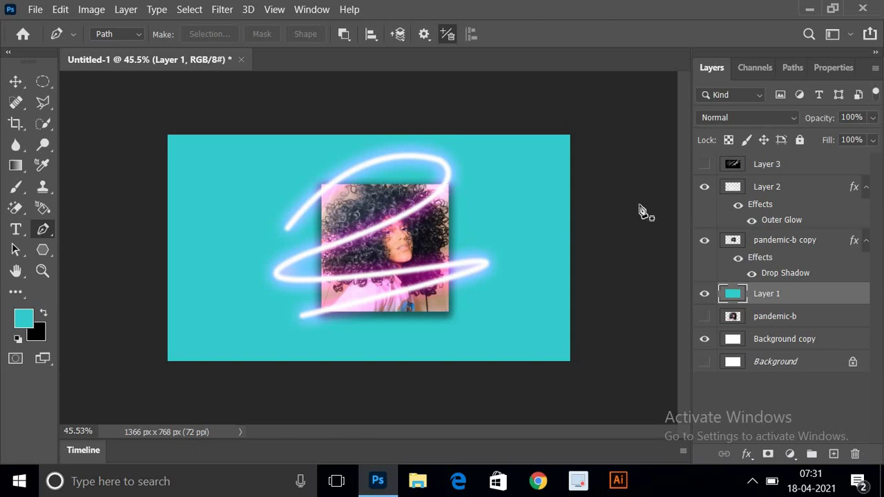
# Step: Reopen Layer 2's Outer Glow settings and its glow colour picker
pyautogui.click(774, 192)
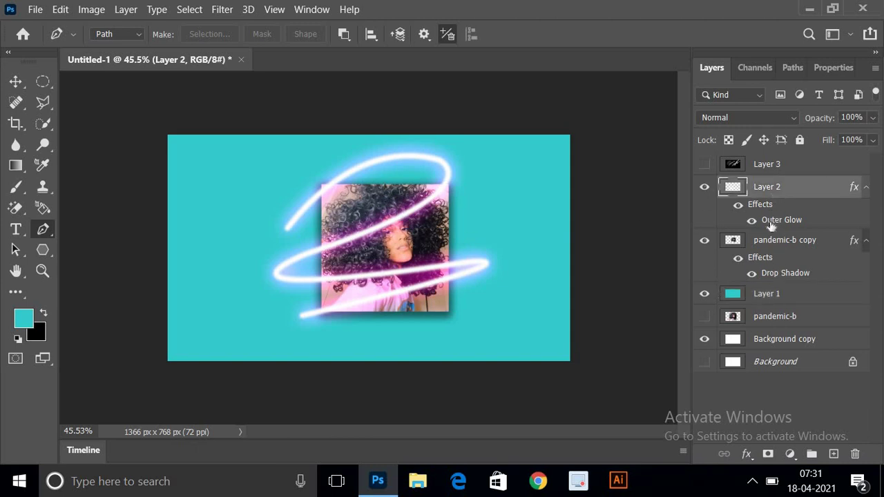
pyautogui.doubleClick(773, 221)
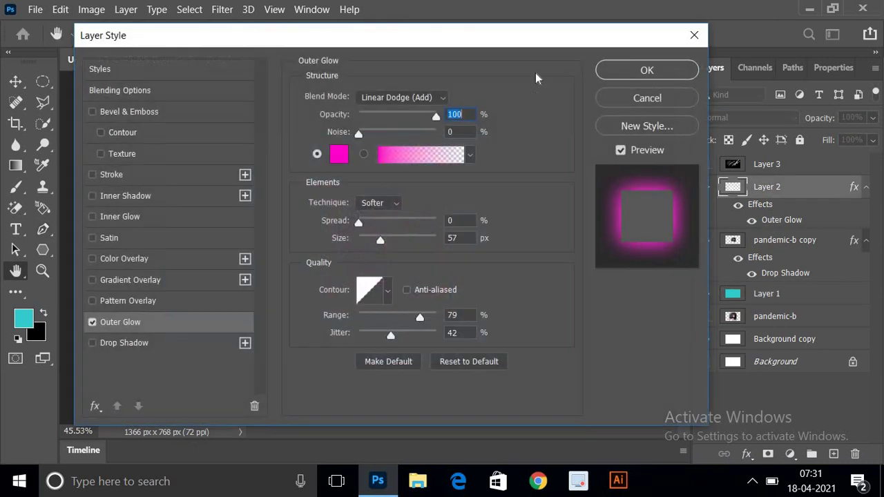
pyautogui.moveTo(536, 49); pyautogui.dragTo(883, 42)
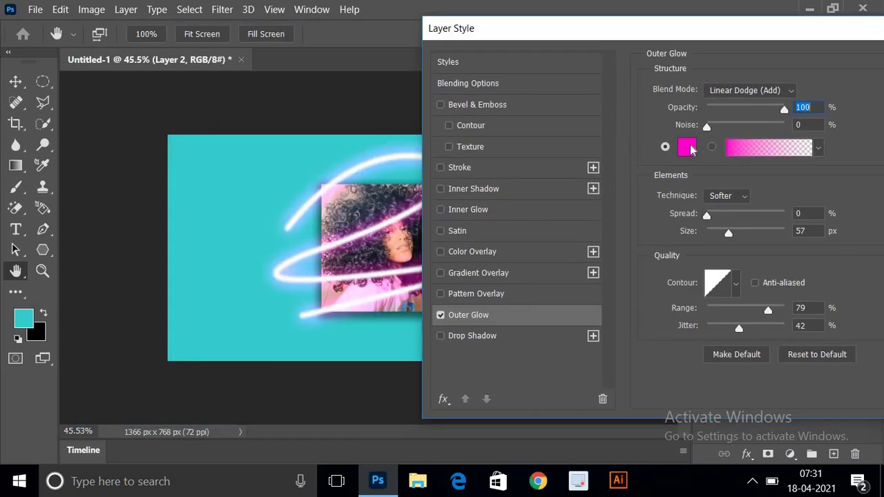
pyautogui.click(687, 147)
# Step: Try red, green and yellow hues, then set the glow colour to cyan-blue 00ccff
pyautogui.click(678, 147)
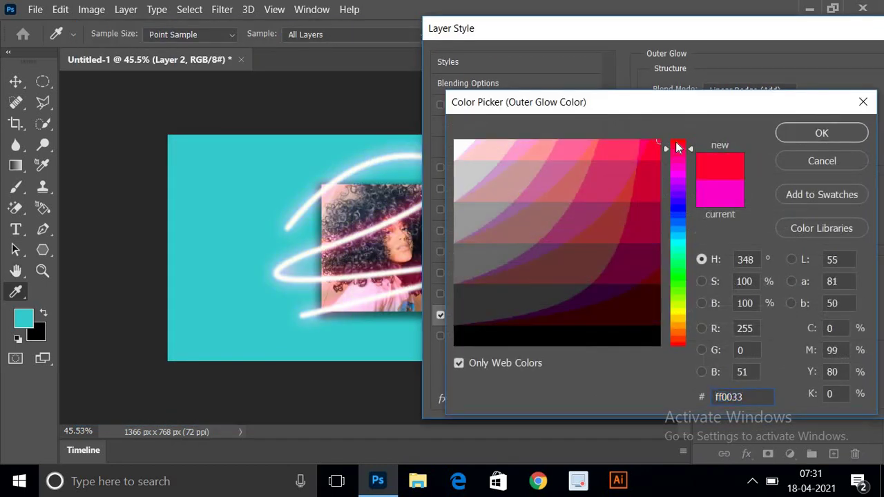
pyautogui.moveTo(678, 147); pyautogui.dragTo(677, 138)
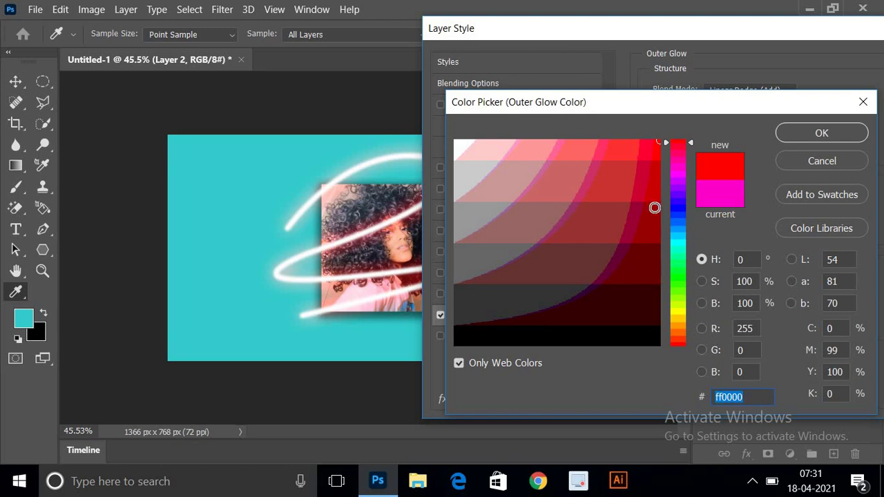
pyautogui.moveTo(674, 254); pyautogui.dragTo(676, 348)
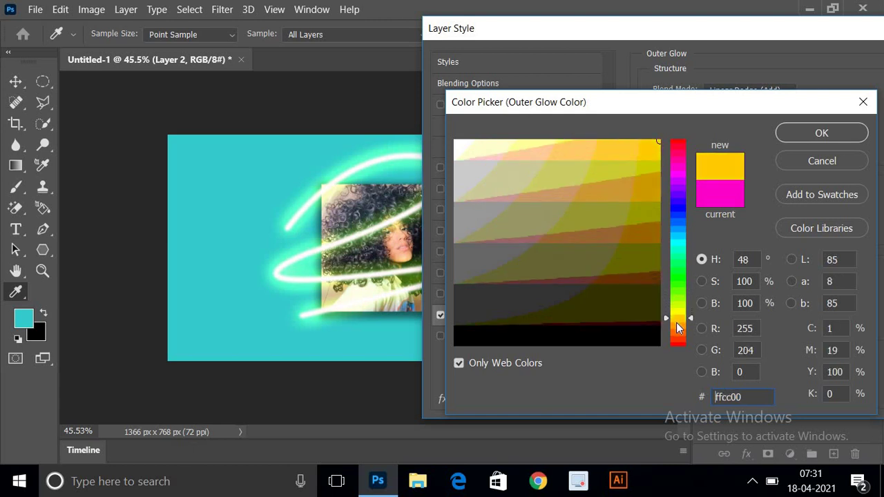
pyautogui.click(676, 355)
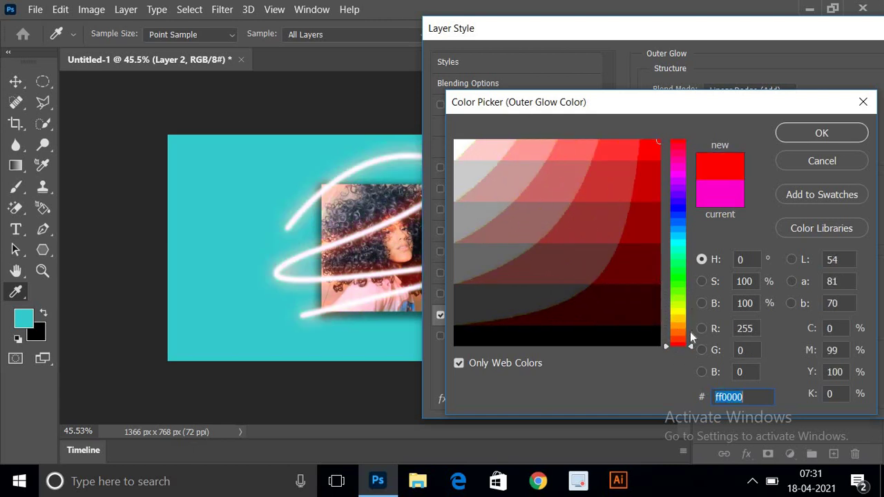
pyautogui.moveTo(692, 350); pyautogui.dragTo(683, 189)
pyautogui.click(680, 273)
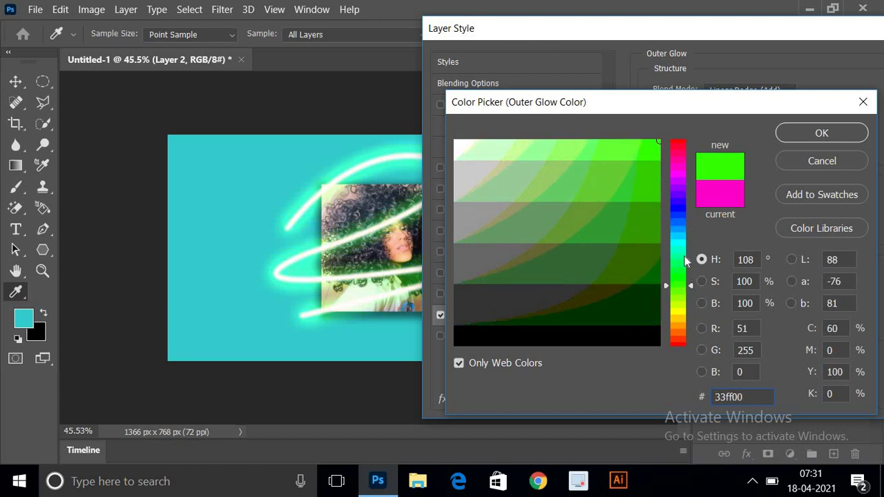
pyautogui.moveTo(680, 237); pyautogui.dragTo(675, 240)
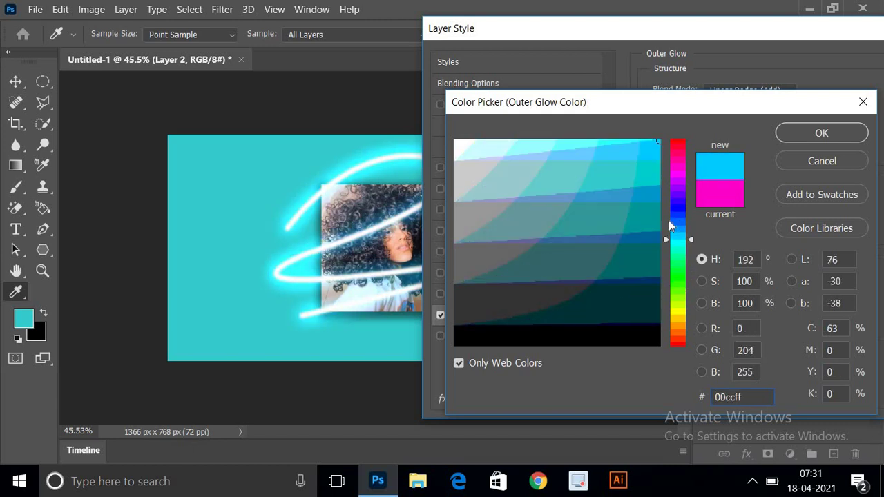
pyautogui.click(820, 135)
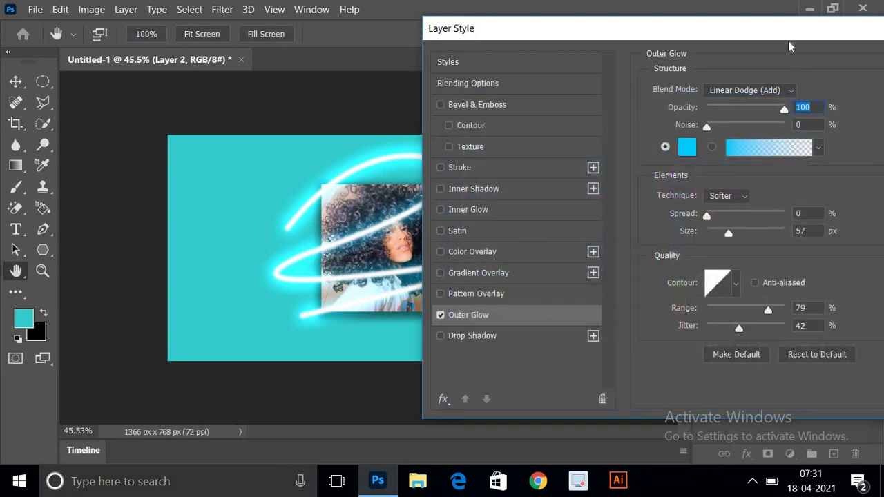
pyautogui.moveTo(791, 47)
pyautogui.mouseDown()
pyautogui.moveTo(665, 43)
pyautogui.moveTo(525, 70)
pyautogui.mouseUp()
pyautogui.click(707, 77)
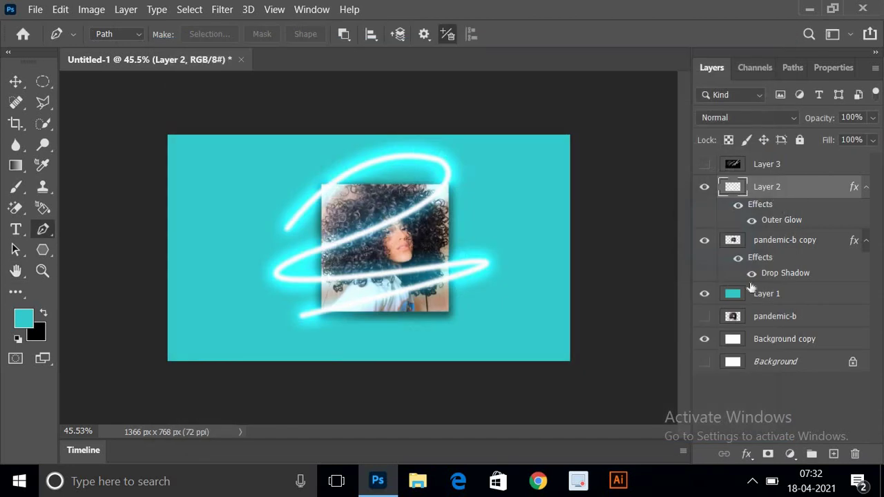
pyautogui.click(754, 299)
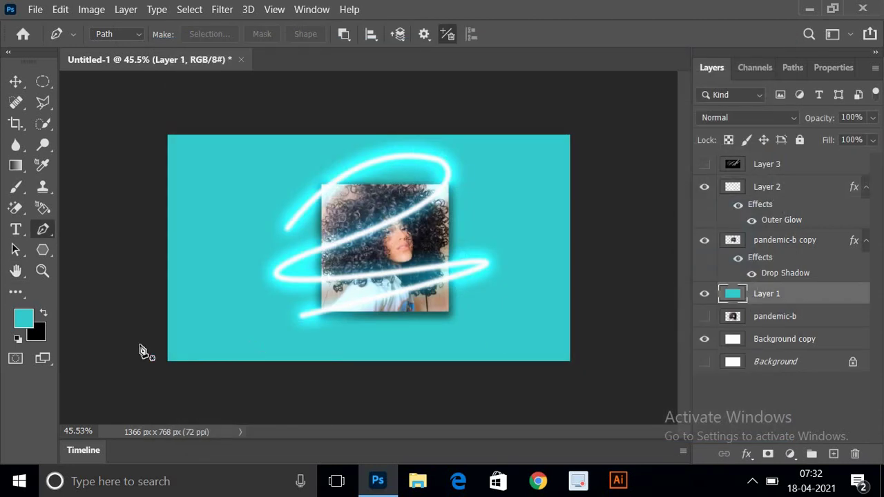
pyautogui.click(42, 309)
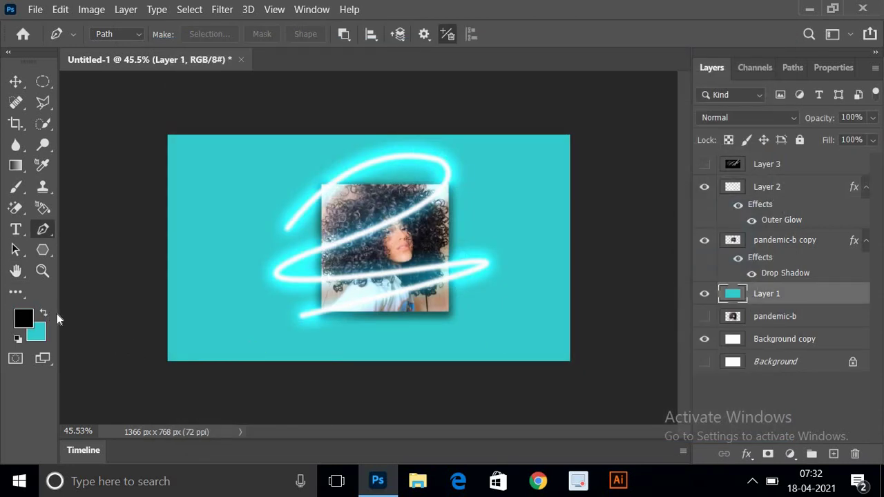
pyautogui.hotkey('alt', 'BackSpace')
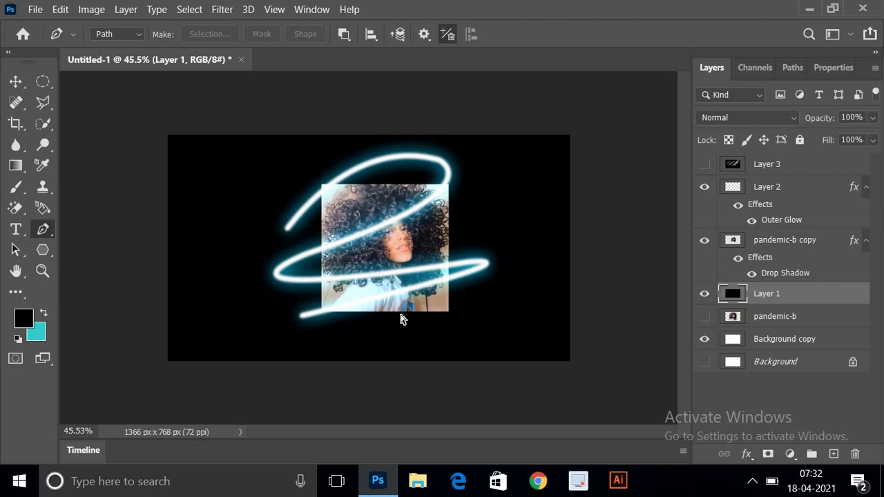
pyautogui.hotkey('ctrl', 'BackSpace')
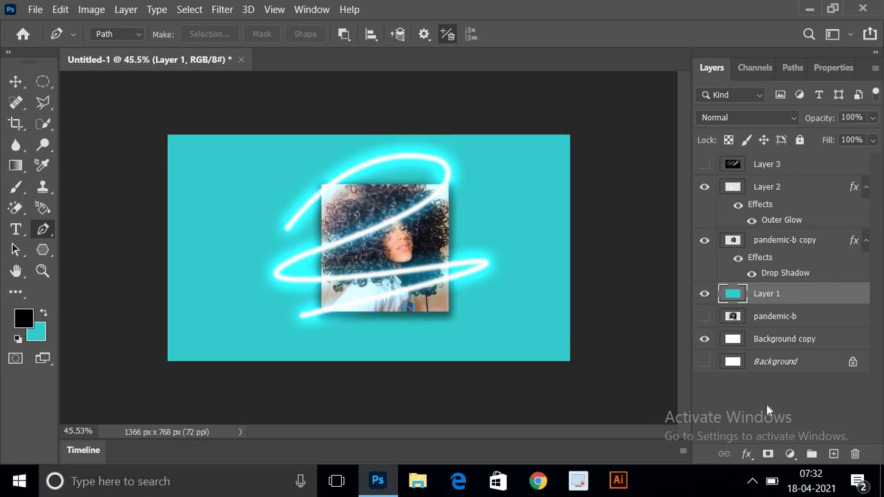
pyautogui.click(747, 453)
pyautogui.press('Escape')
# Step: Check the pandemic-b copy layer's drop shadow settings and close them unchanged
pyautogui.click(781, 274)
pyautogui.doubleClick(779, 273)
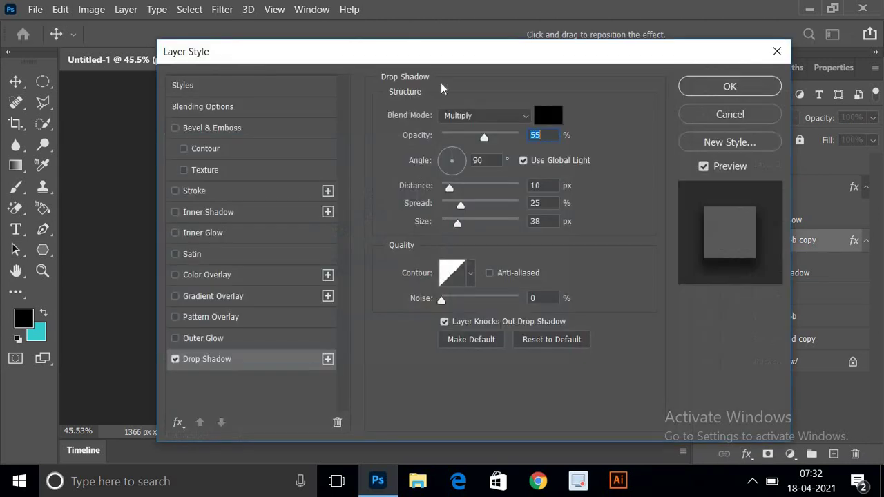
pyautogui.click(709, 114)
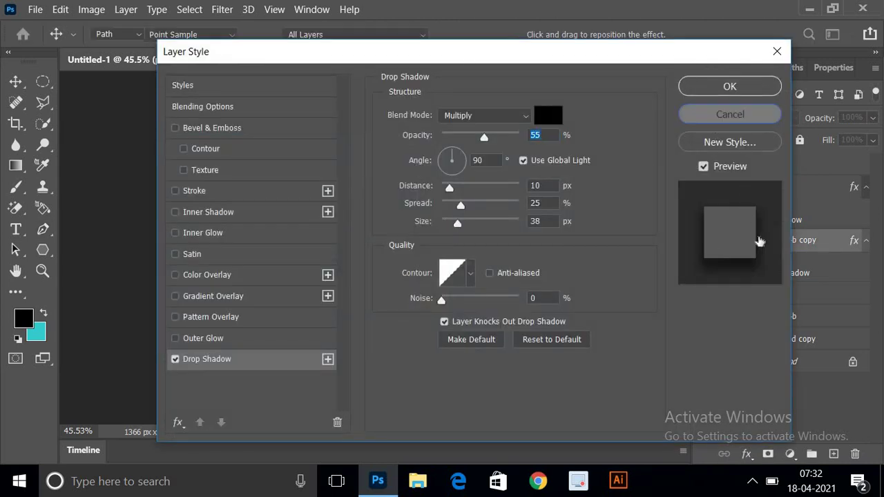
# Step: Recolour Layer 2's Outer Glow to yellow ffcc00 and apply it
pyautogui.click(777, 221)
pyautogui.doubleClick(781, 220)
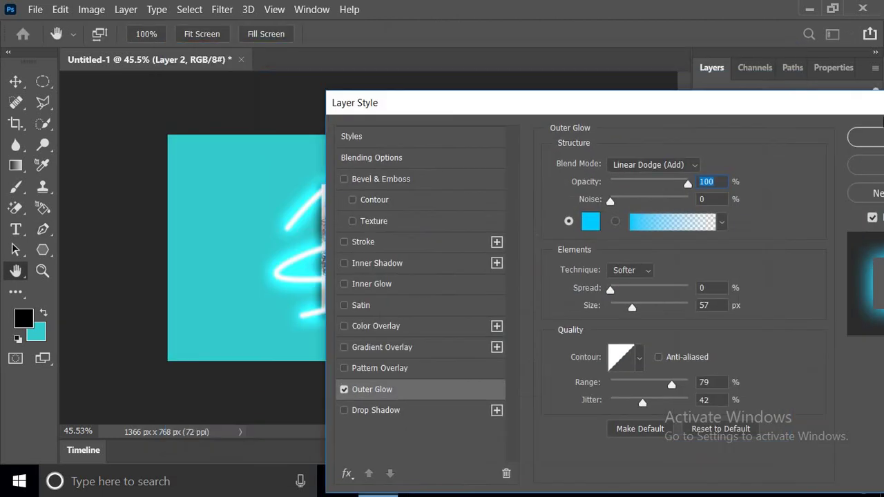
pyautogui.moveTo(594, 63); pyautogui.dragTo(883, 102)
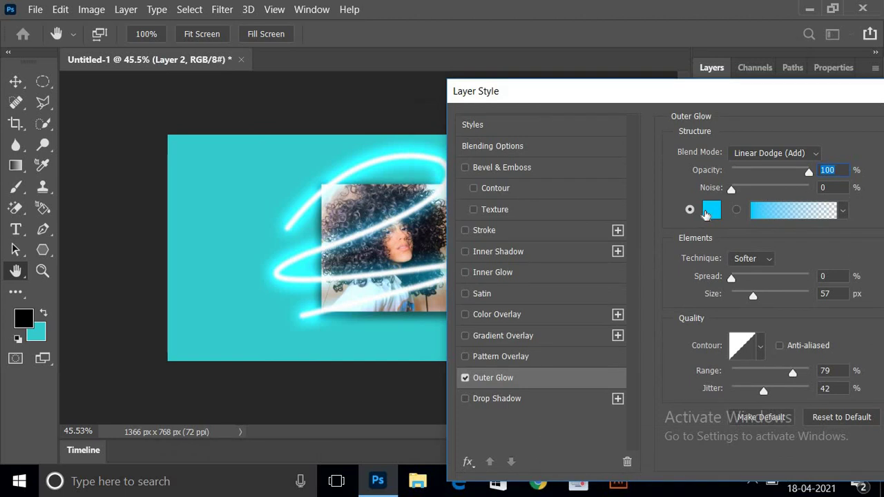
pyautogui.click(709, 214)
pyautogui.moveTo(681, 236); pyautogui.dragTo(667, 321)
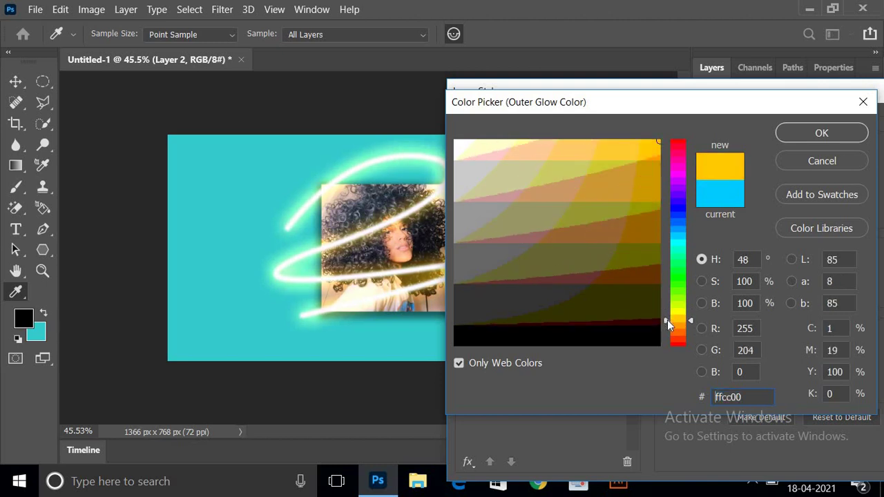
pyautogui.moveTo(673, 331)
pyautogui.mouseDown()
pyautogui.moveTo(681, 308)
pyautogui.moveTo(680, 323)
pyautogui.mouseUp()
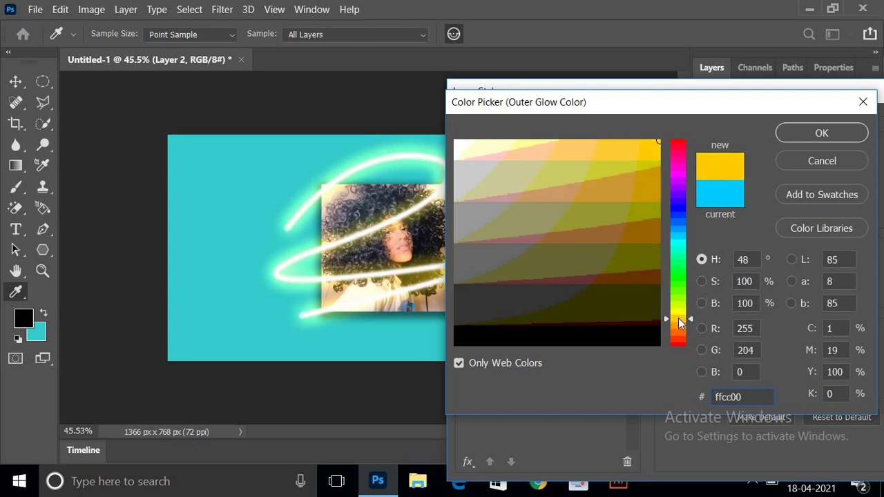
pyautogui.click(822, 134)
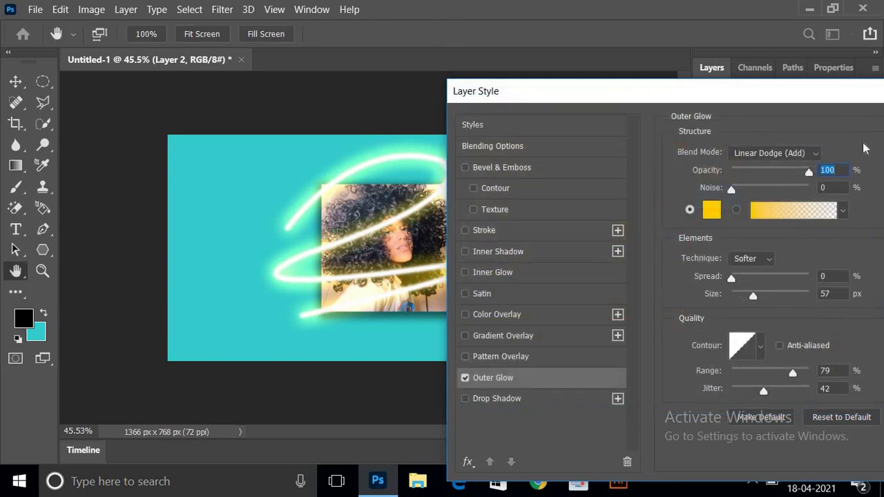
pyautogui.moveTo(765, 103); pyautogui.dragTo(470, 126)
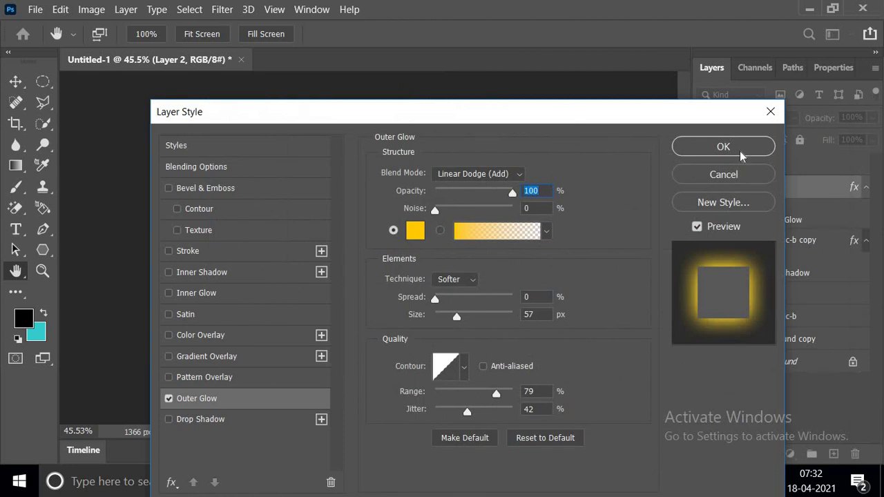
pyautogui.click(740, 150)
pyautogui.press('p')
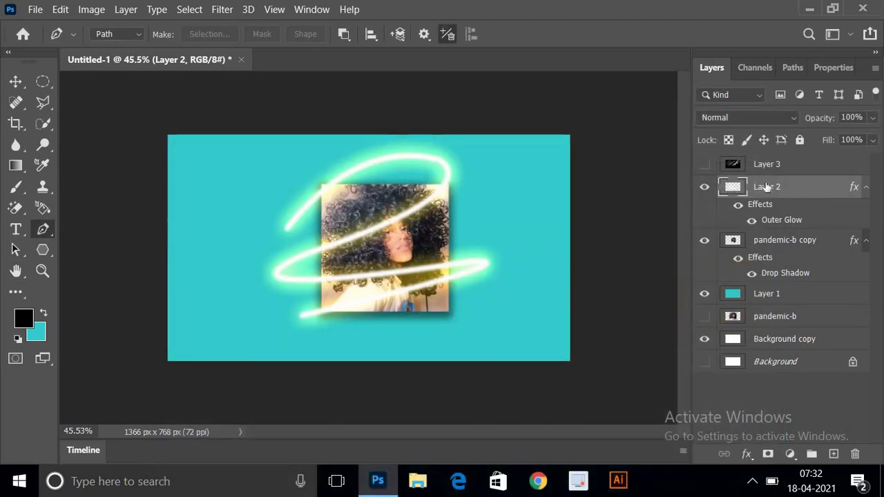
# Step: Fill Layer 1 with mid grey 666666 set as the foreground colour
pyautogui.click(767, 295)
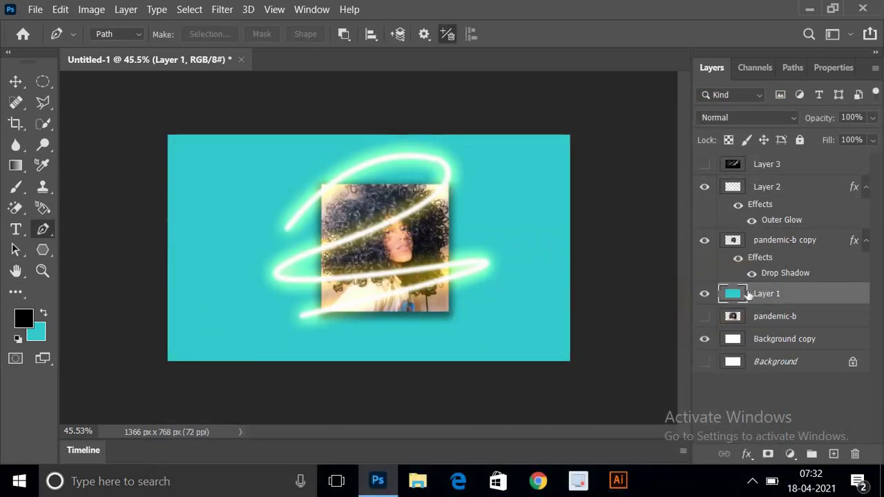
pyautogui.click(24, 318)
pyautogui.click(462, 251)
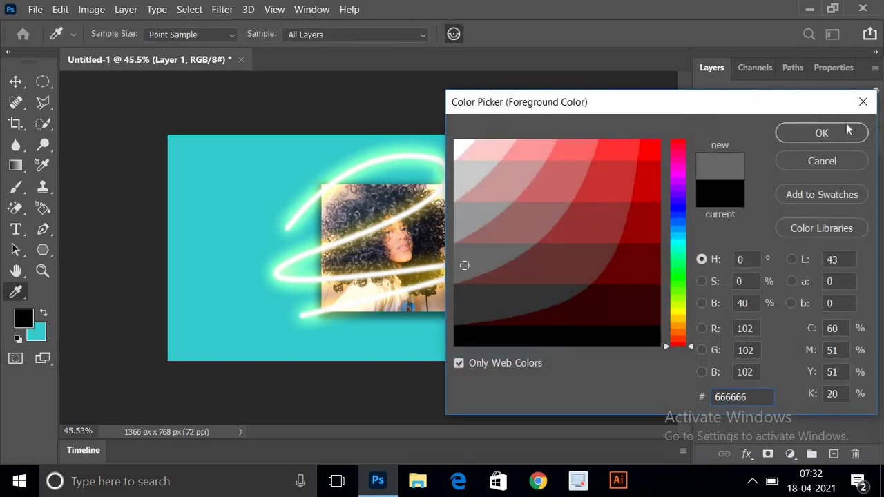
pyautogui.click(821, 133)
pyautogui.press('p')
pyautogui.hotkey('alt', 'BackSpace')
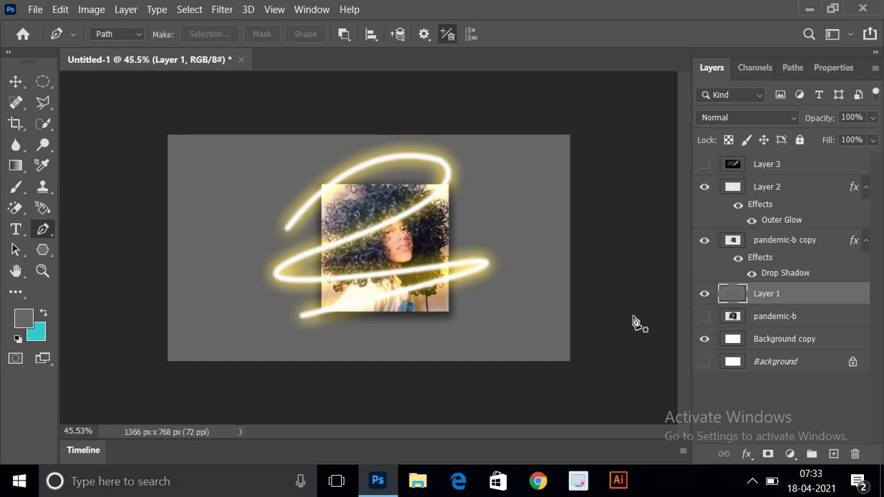
pyautogui.click(777, 195)
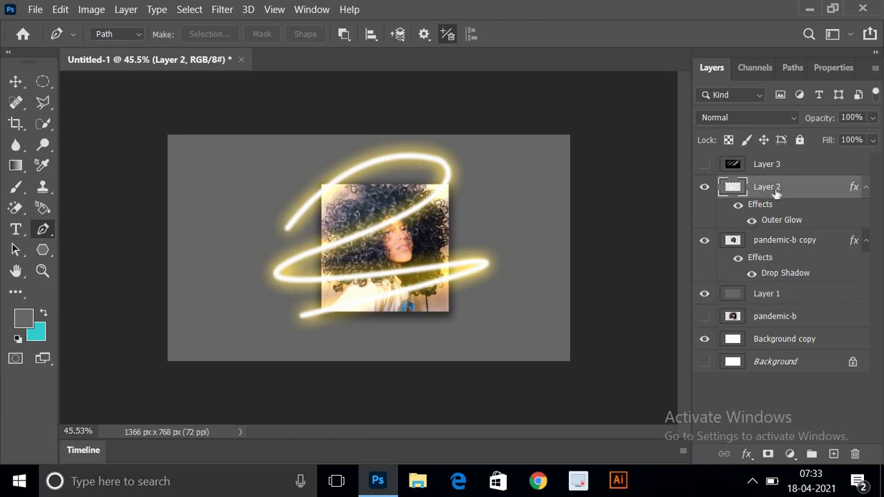
# Step: Add a layer mask to Layer 2 and zoom in on the portrait with the brush
pyautogui.click(769, 455)
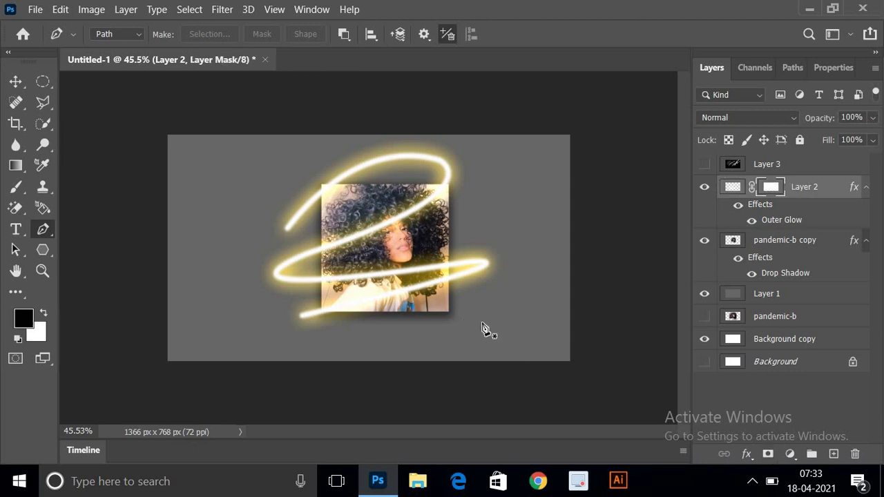
pyautogui.click(15, 187)
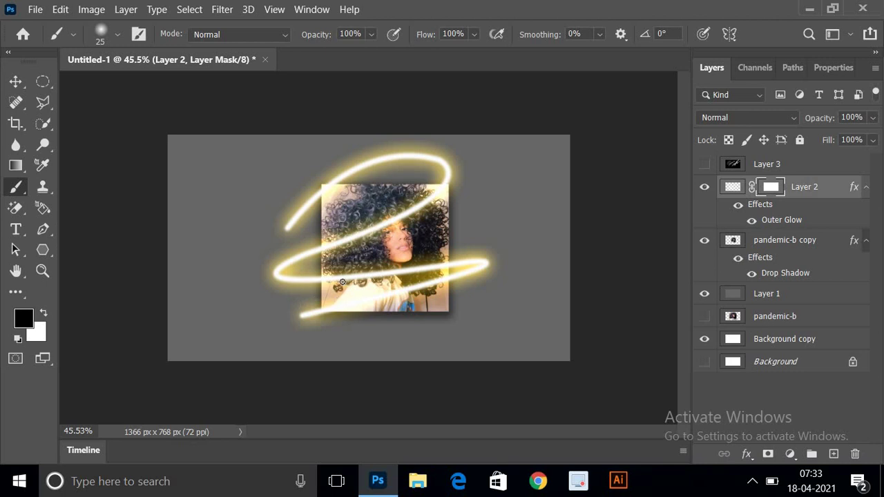
pyautogui.hotkey('ctrl', '+')
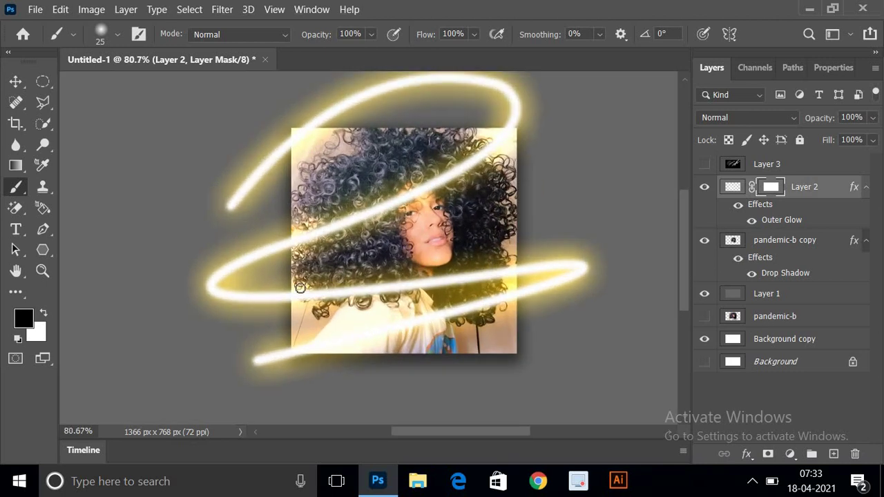
# Step: Paint black on the mask with a larger brush to hide the glow crossing the hair
pyautogui.moveTo(303, 307)
pyautogui.mouseDown()
pyautogui.moveTo(303, 297)
pyautogui.moveTo(322, 299)
pyautogui.moveTo(300, 293)
pyautogui.moveTo(321, 312)
pyautogui.mouseUp()
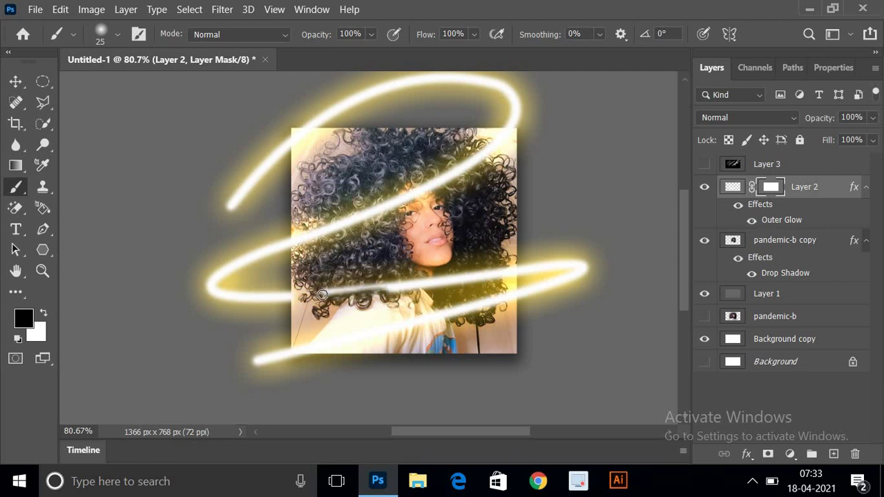
pyautogui.press(']')
pyautogui.press(']')
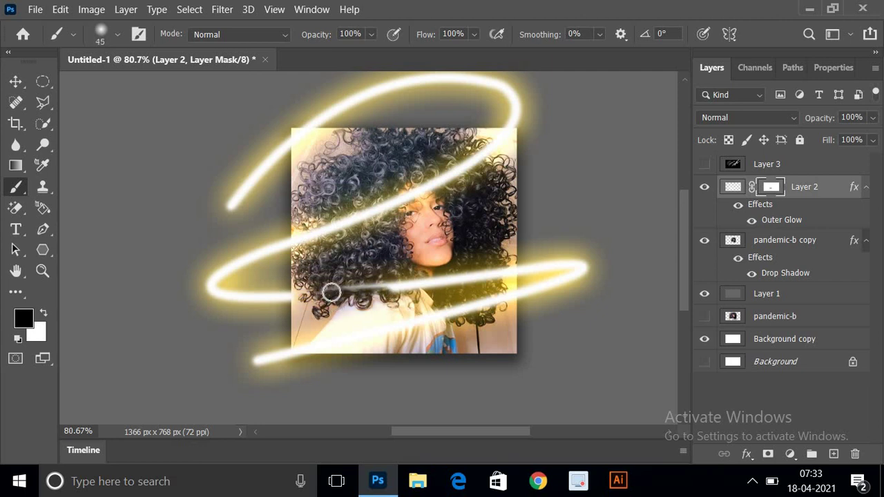
pyautogui.moveTo(410, 280)
pyautogui.mouseDown()
pyautogui.moveTo(380, 293)
pyautogui.moveTo(506, 271)
pyautogui.mouseUp()
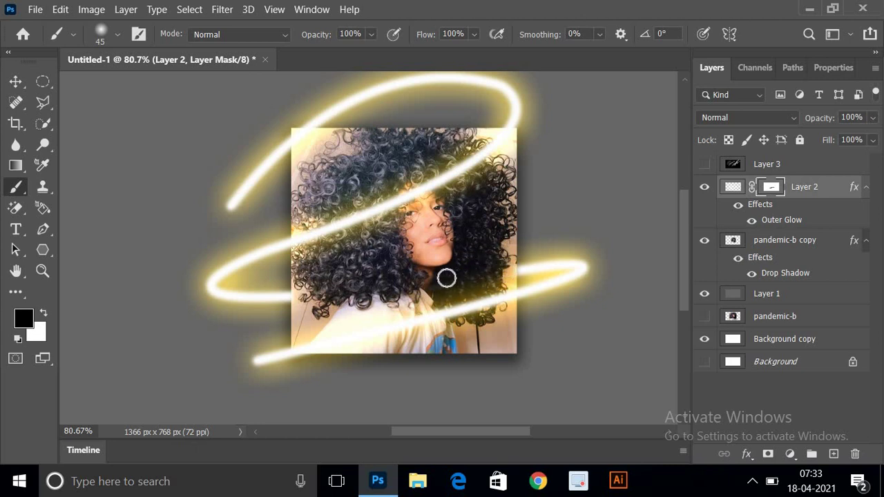
pyautogui.hotkey('ctrl', 'z')
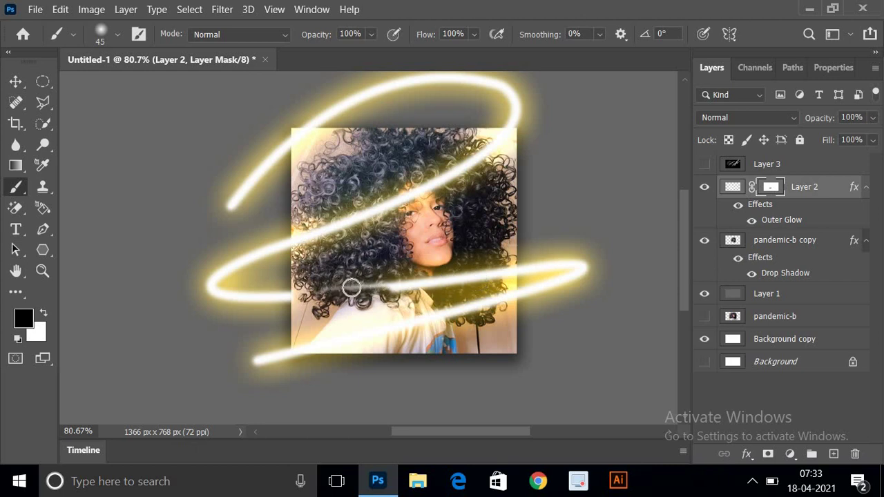
pyautogui.moveTo(351, 288)
pyautogui.mouseDown()
pyautogui.moveTo(424, 285)
pyautogui.moveTo(417, 295)
pyautogui.moveTo(438, 281)
pyautogui.moveTo(506, 273)
pyautogui.mouseUp()
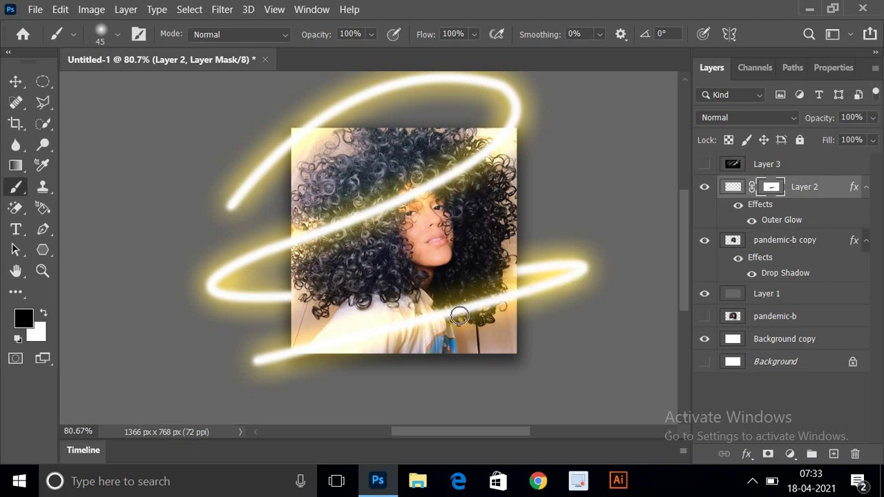
pyautogui.scroll(-5, 341, 350)
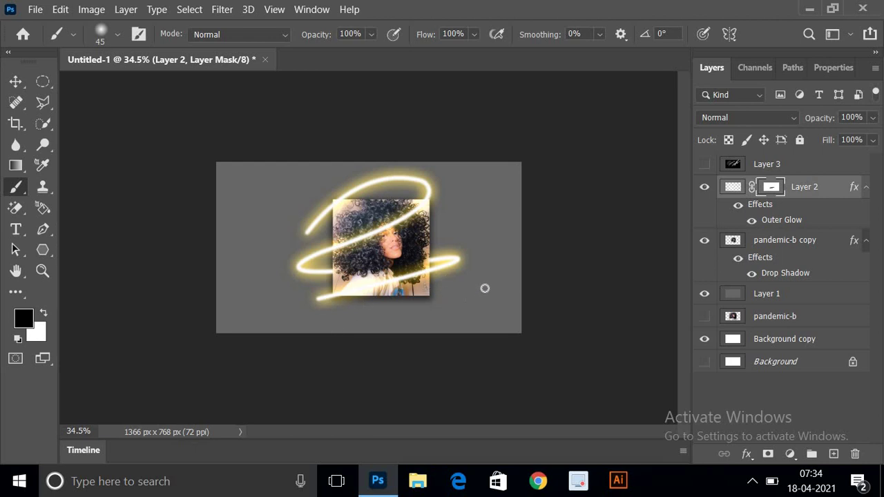
# Step: Mask out the streak crossing the hair at upper right and near the bottom-left corner
pyautogui.scroll(2, 423, 296)
pyautogui.scroll(2, 423, 296)
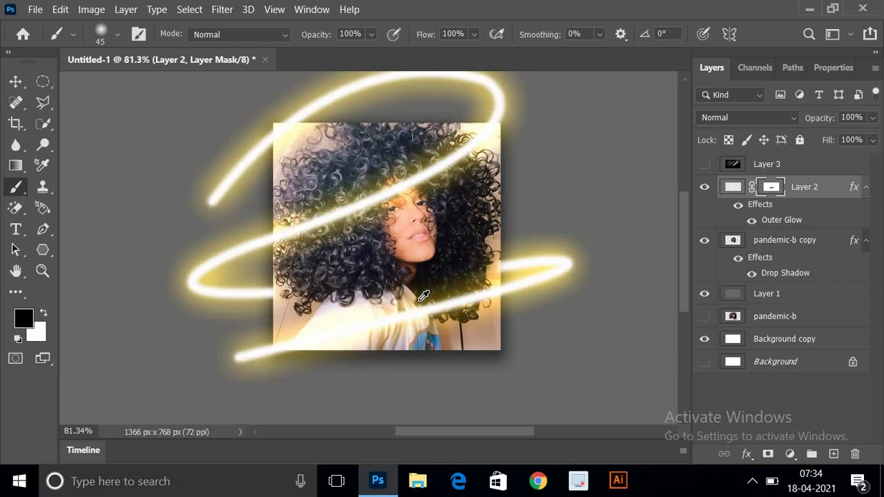
pyautogui.scroll(-1, 420, 298)
pyautogui.scroll(-1, 417, 300)
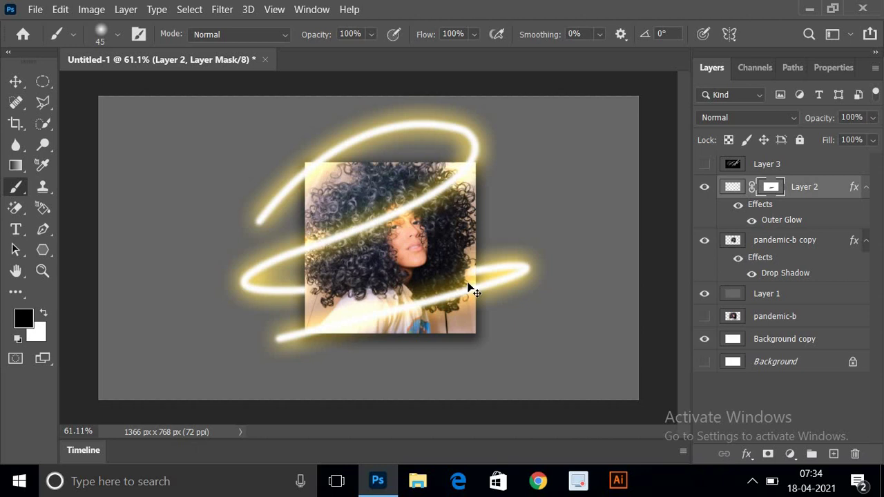
pyautogui.moveTo(469, 289); pyautogui.dragTo(470, 288)
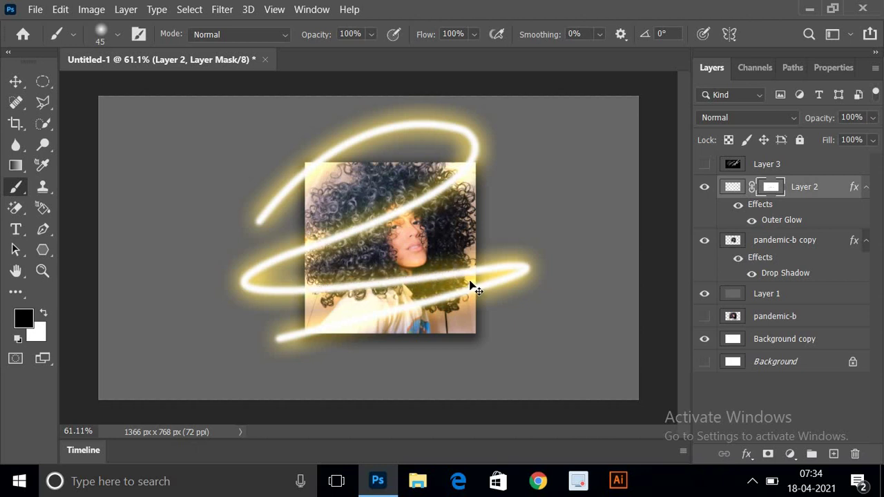
pyautogui.moveTo(458, 174)
pyautogui.mouseDown()
pyautogui.moveTo(337, 238)
pyautogui.moveTo(315, 240)
pyautogui.mouseUp()
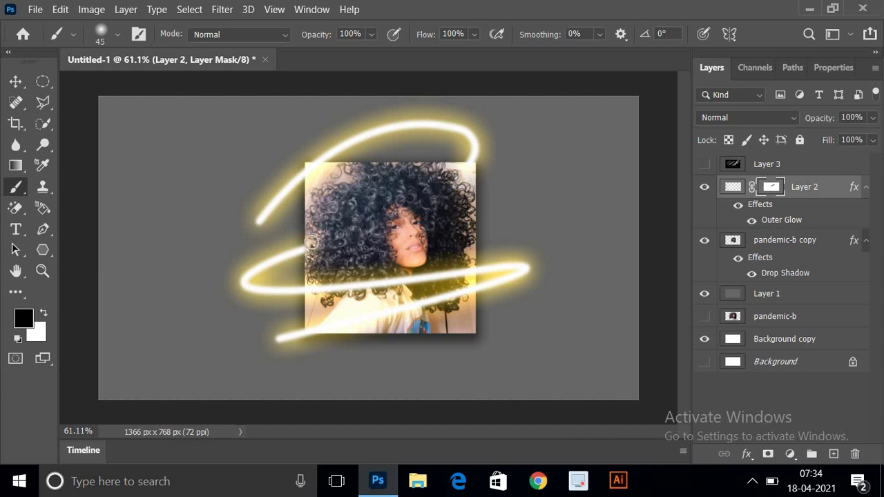
pyautogui.scroll(-3, 355, 254)
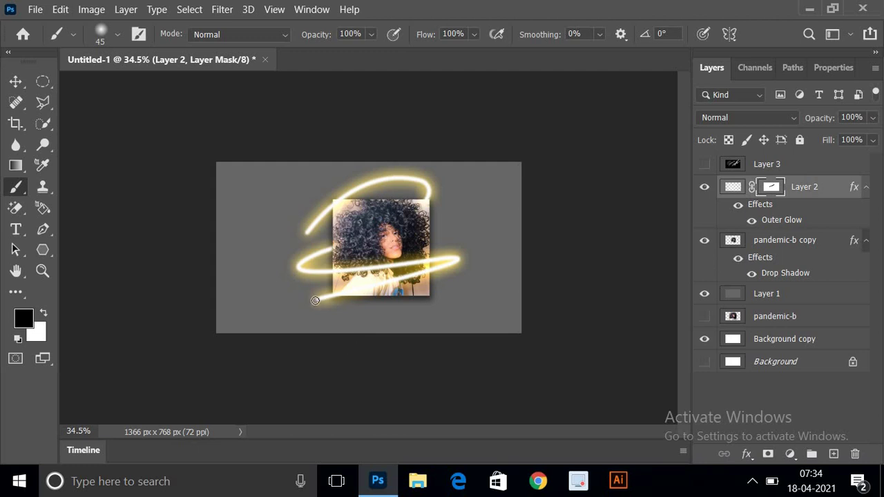
pyautogui.moveTo(326, 298); pyautogui.dragTo(330, 297)
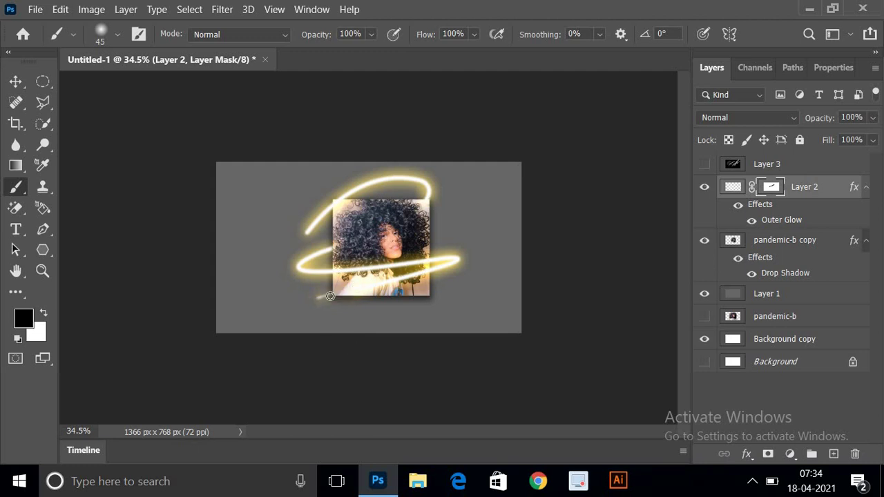
# Step: Rework the mask strokes to hide the streak along the photo's lower edge and lower right
pyautogui.hotkey('ctrl', 'z')
pyautogui.hotkey('ctrl', 'z')
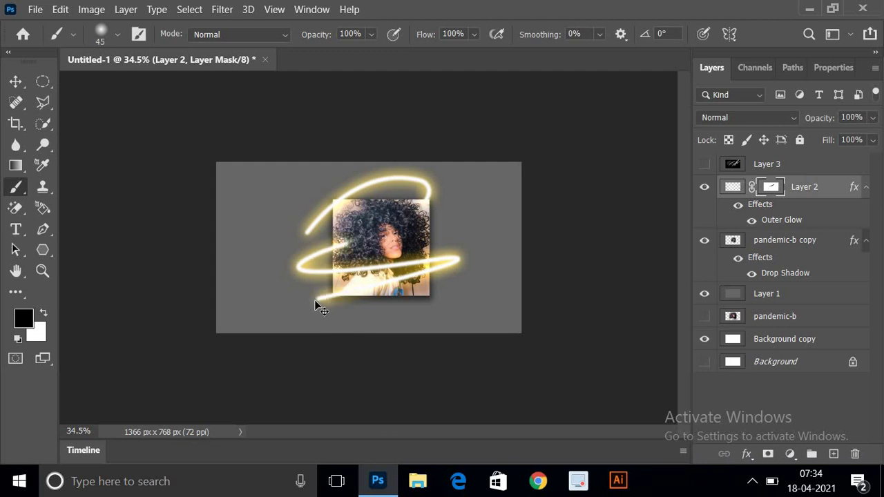
pyautogui.hotkey('ctrl', 'z')
pyautogui.hotkey('ctrl', 'z')
pyautogui.hotkey('ctrl', 'z')
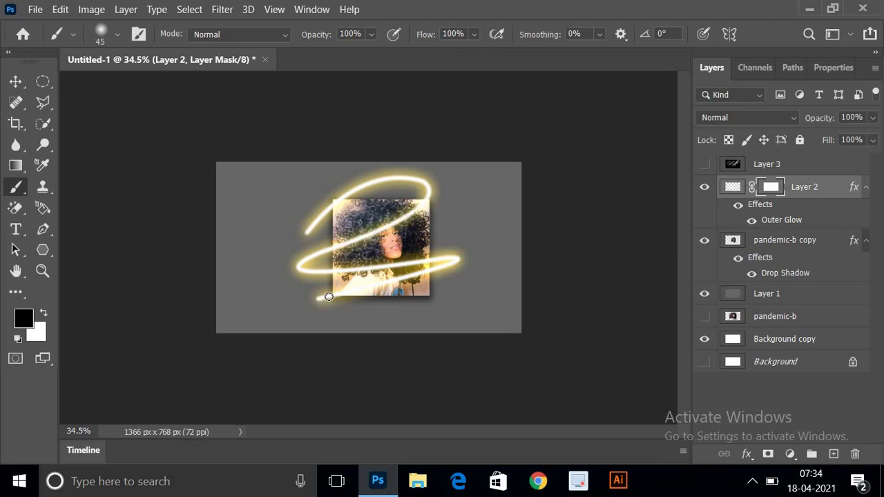
pyautogui.moveTo(311, 303); pyautogui.dragTo(433, 269)
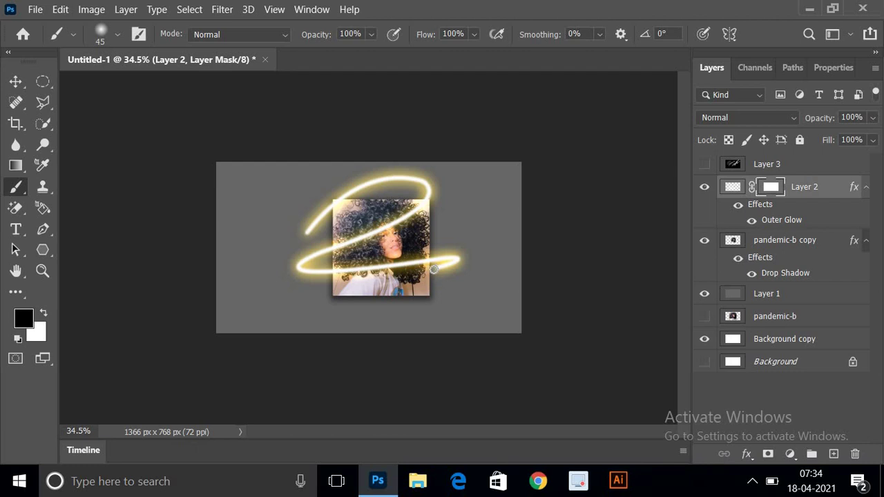
pyautogui.hotkey('ctrl', 'z')
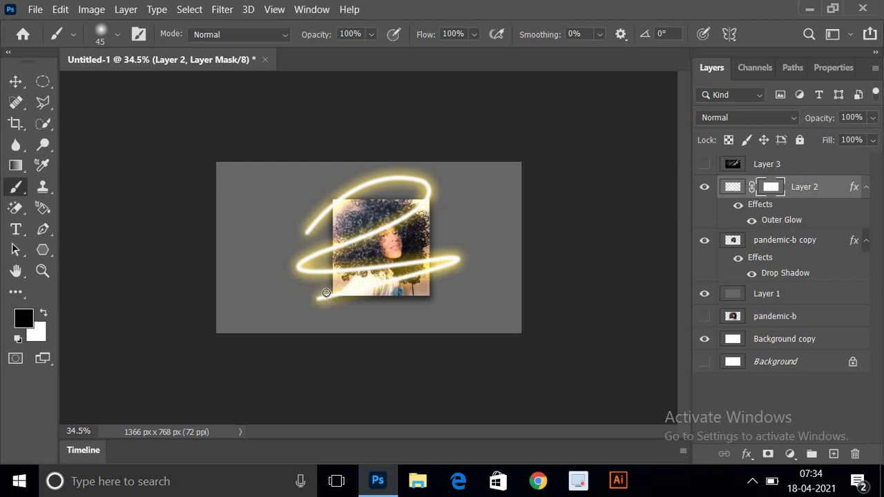
pyautogui.moveTo(358, 291); pyautogui.dragTo(397, 281)
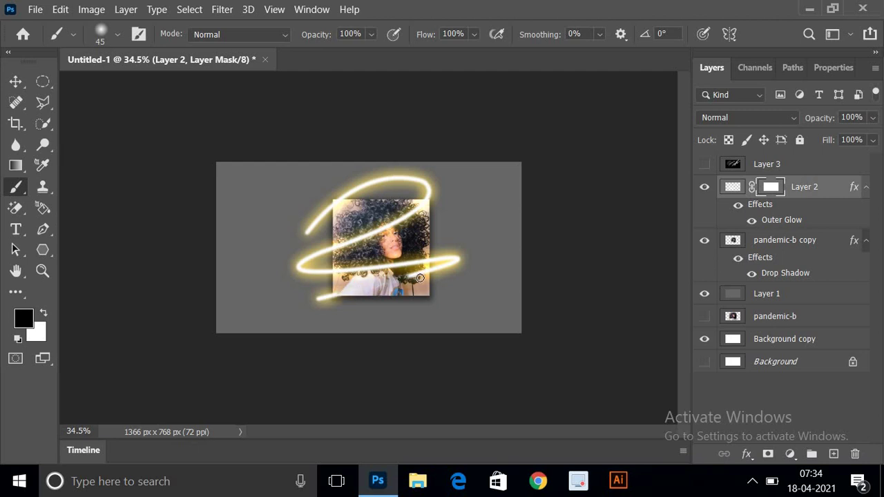
pyautogui.moveTo(419, 278); pyautogui.dragTo(402, 281)
# Step: Mask out the glow over the hair at lower right, the photo's left edge and across the face
pyautogui.scroll(1, 404, 286)
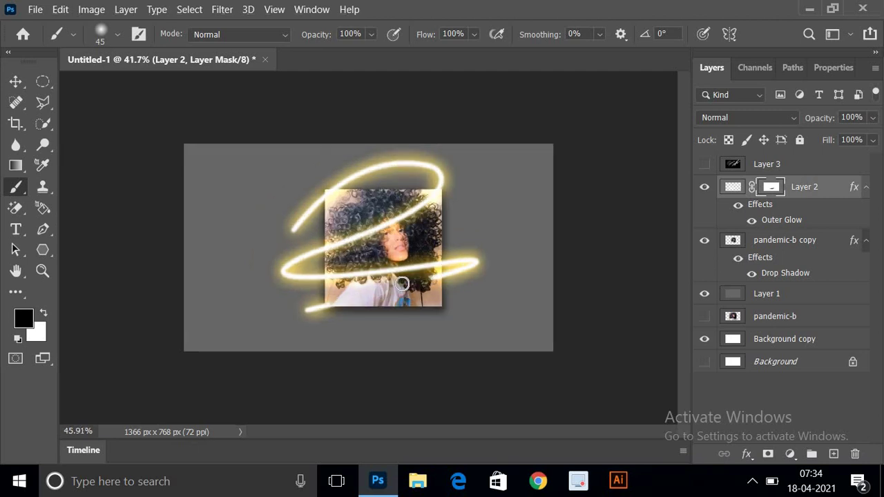
pyautogui.scroll(2, 420, 302)
pyautogui.scroll(2, 449, 310)
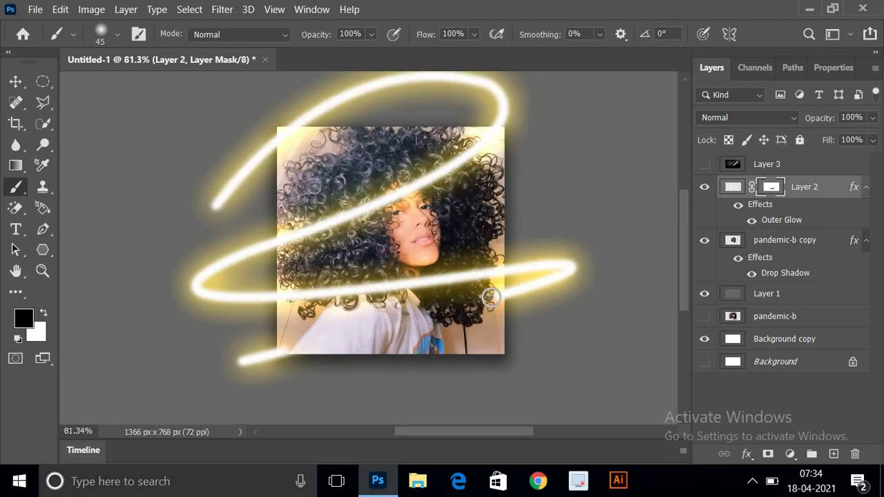
pyautogui.moveTo(493, 295)
pyautogui.mouseDown()
pyautogui.moveTo(460, 319)
pyautogui.moveTo(487, 296)
pyautogui.moveTo(490, 310)
pyautogui.mouseUp()
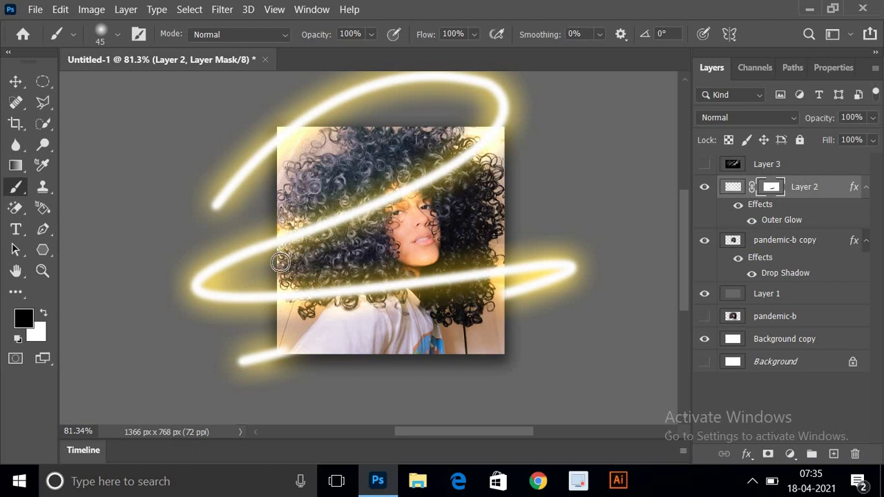
pyautogui.moveTo(289, 245); pyautogui.dragTo(265, 296)
pyautogui.moveTo(292, 227)
pyautogui.mouseDown()
pyautogui.moveTo(421, 183)
pyautogui.moveTo(487, 138)
pyautogui.mouseUp()
pyautogui.scroll(-3, 403, 197)
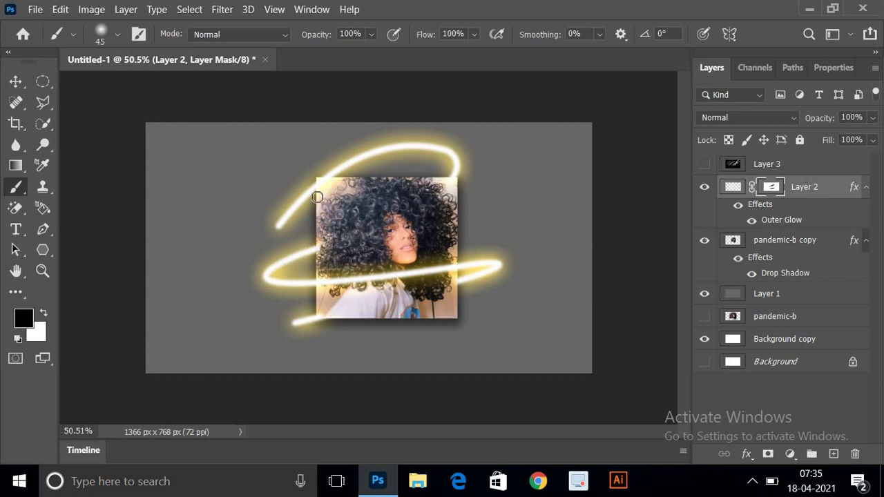
pyautogui.scroll(5, 355, 210)
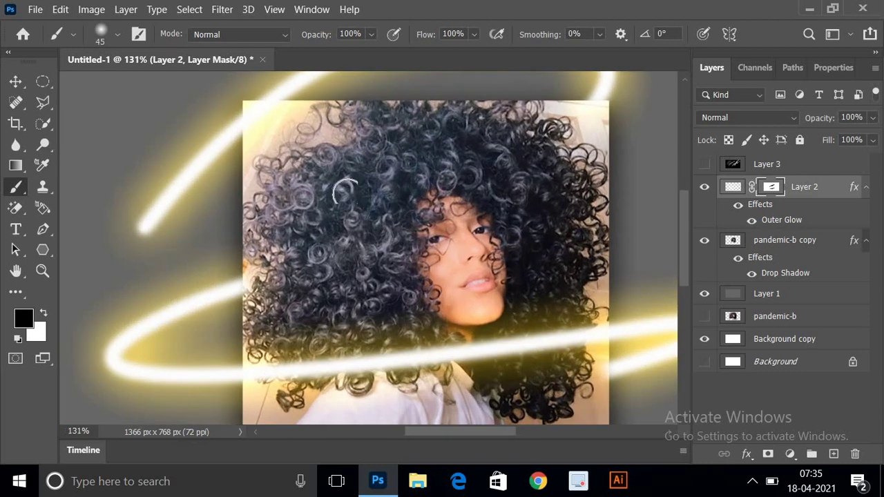
pyautogui.scroll(-1, 331, 172)
pyautogui.scroll(-2, 334, 174)
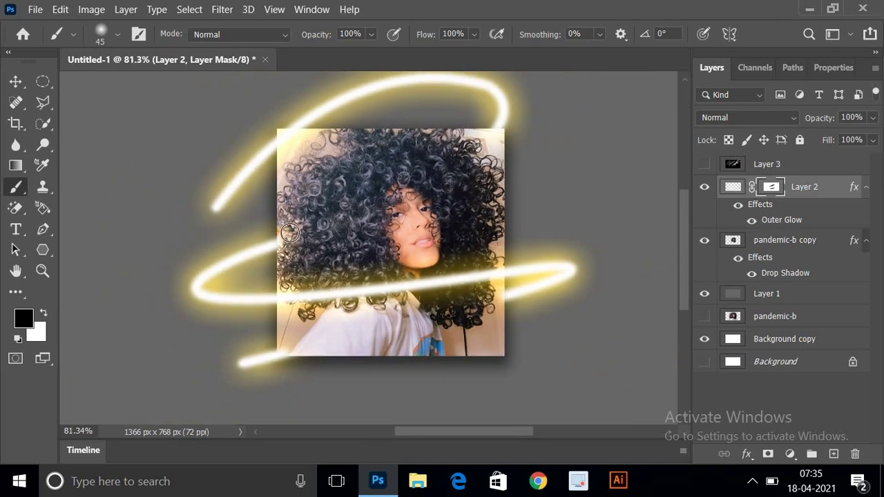
pyautogui.scroll(-2, 352, 214)
pyautogui.scroll(-1, 362, 227)
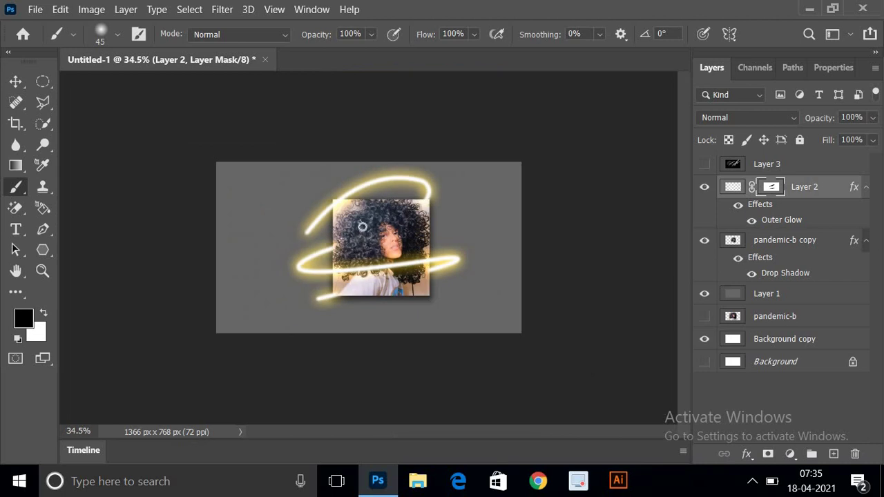
pyautogui.scroll(2, 367, 221)
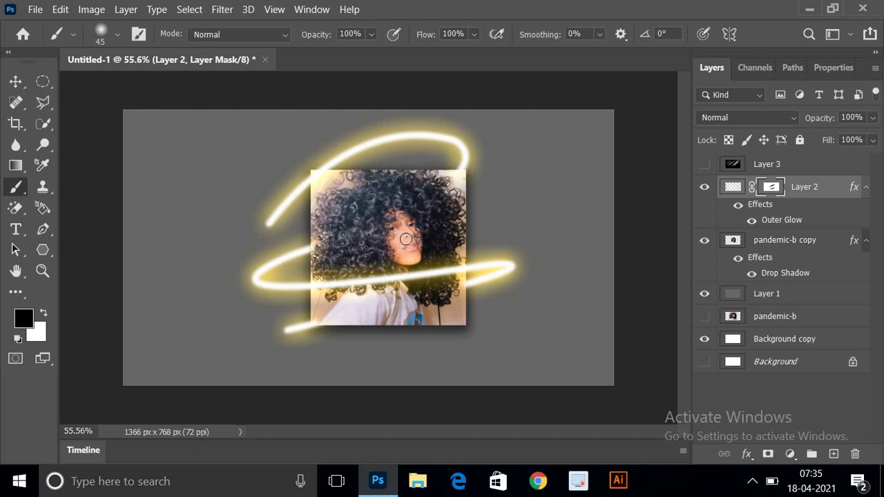
pyautogui.scroll(3, 397, 239)
pyautogui.scroll(-2, 397, 238)
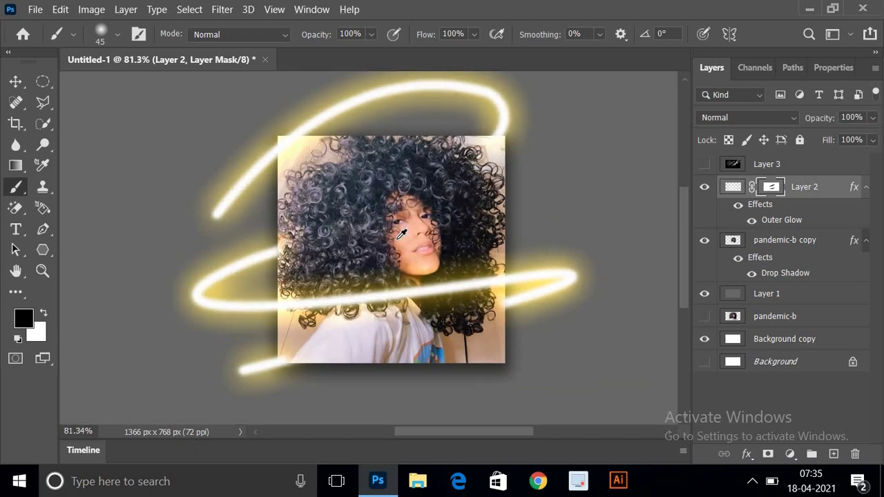
# Step: Open Layer 2's Outer Glow colour picker and shift the glow toward pure yellow ffff00
pyautogui.hotkey('ctrl', '2')
pyautogui.doubleClick(781, 220)
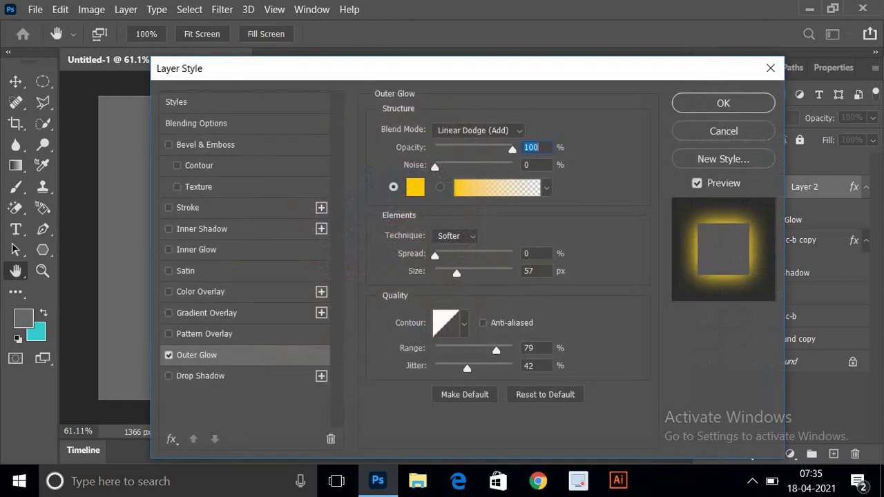
pyautogui.click(411, 187)
pyautogui.moveTo(677, 301); pyautogui.dragTo(677, 312)
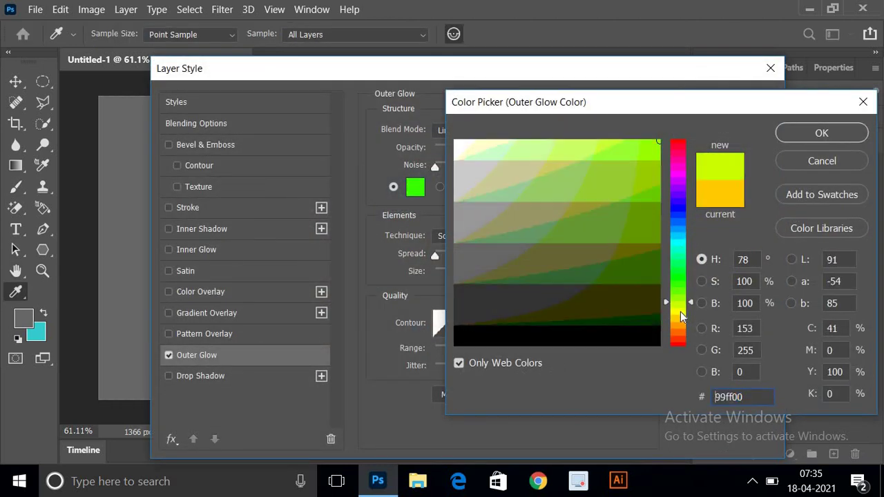